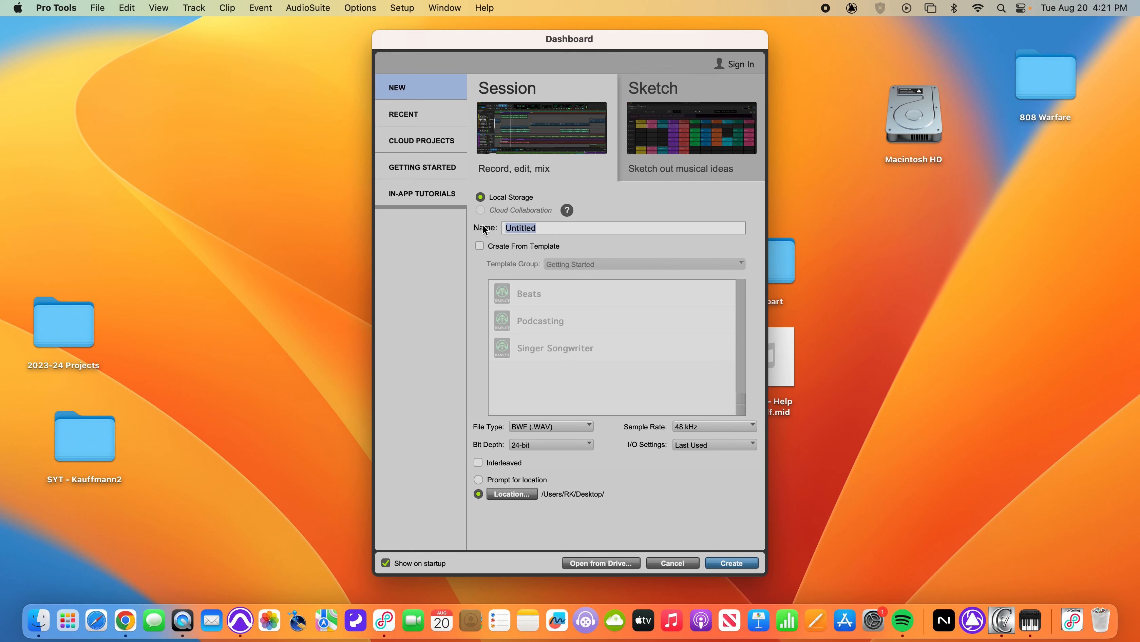
Create a local session named "Best Part - " followed by the surname, and open its Edit window
{"action": "type", "text": "Best Part - Kauffmann"}
{"action": "left_click", "coordinate": [736, 561]}
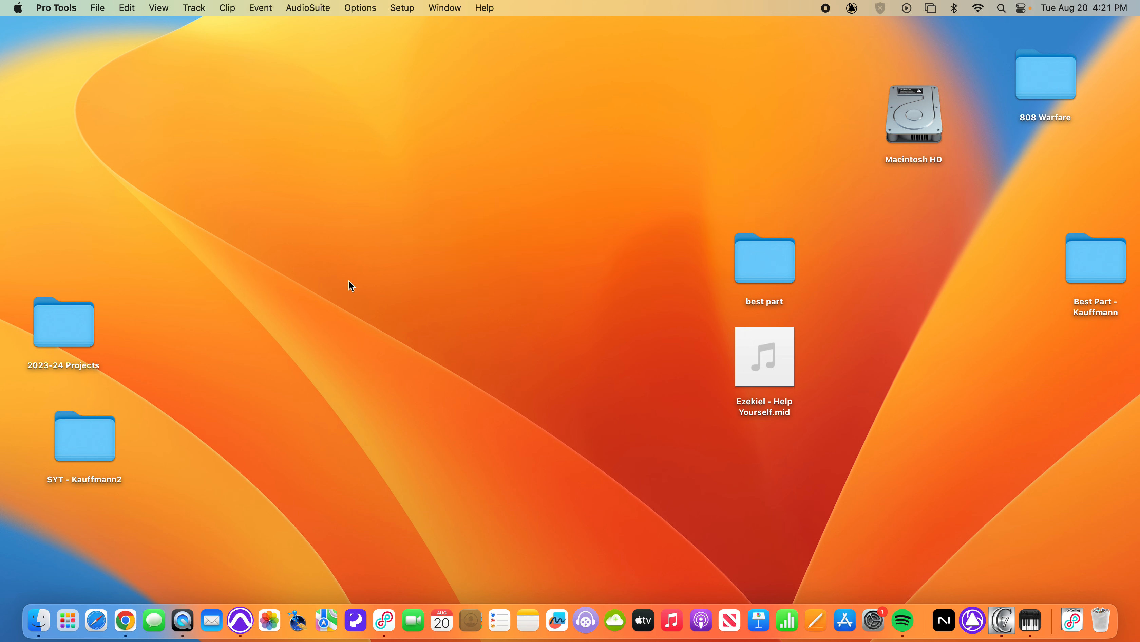
{"action": "left_click", "coordinate": [441, 6]}
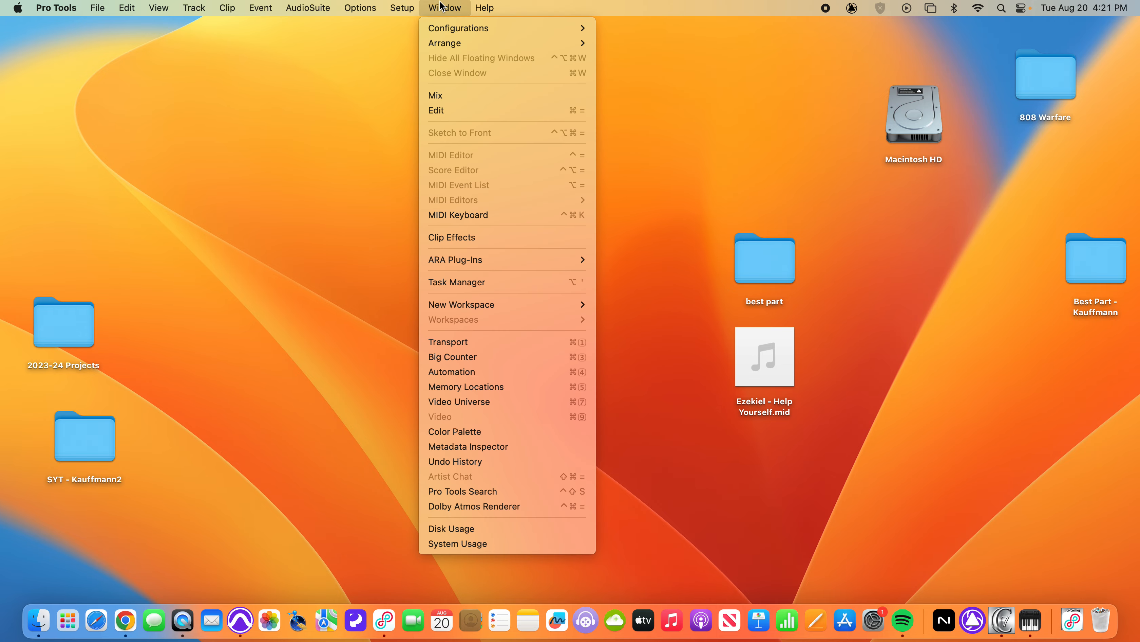
{"action": "left_click", "coordinate": [444, 108]}
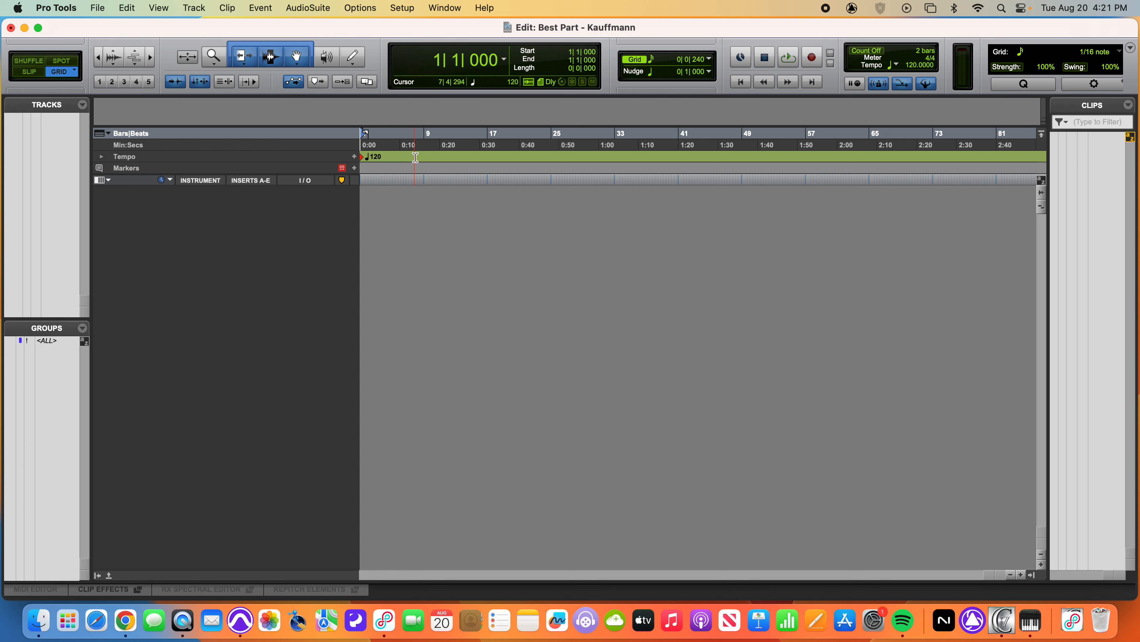
Create a click track and play the session briefly to hear the metronome
{"action": "left_click", "coordinate": [198, 7]}
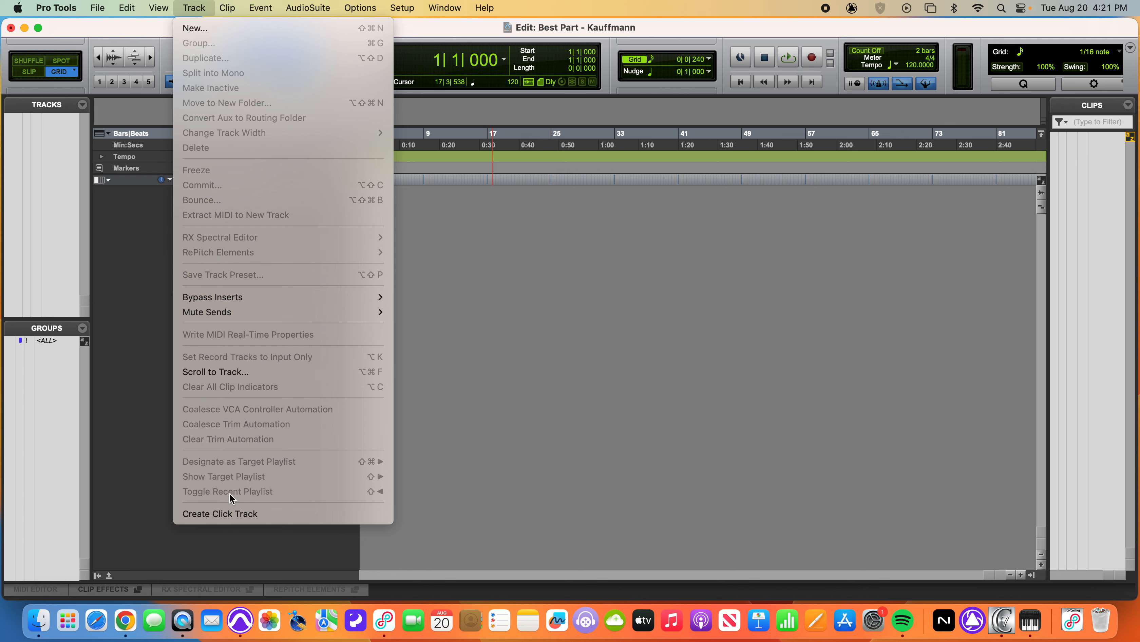
{"action": "left_click", "coordinate": [232, 511]}
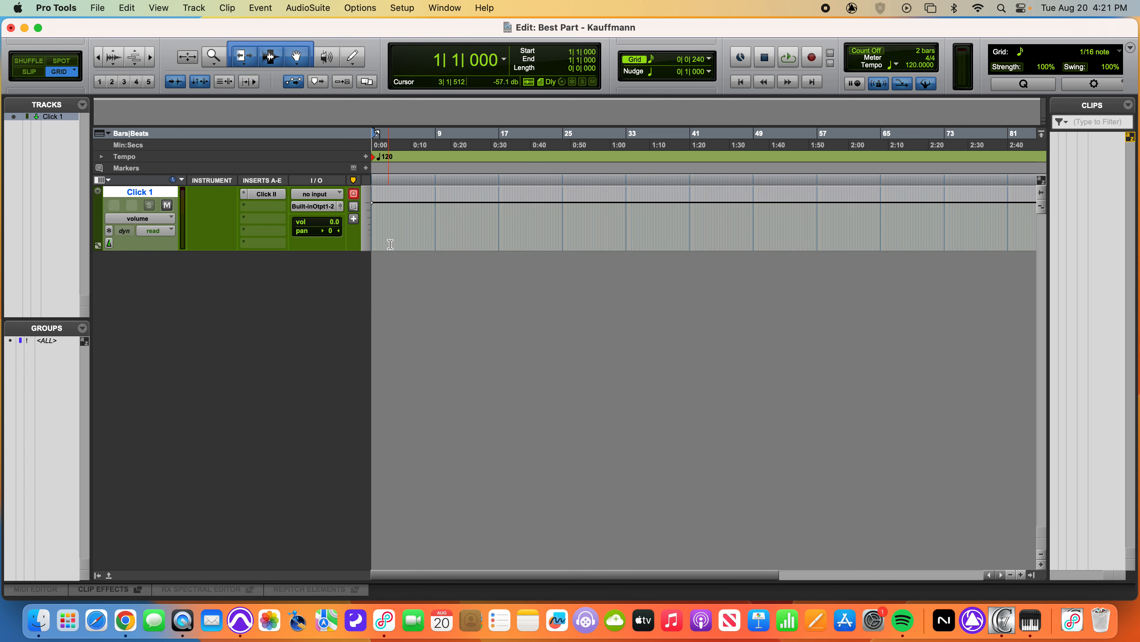
{"action": "key", "text": "space"}
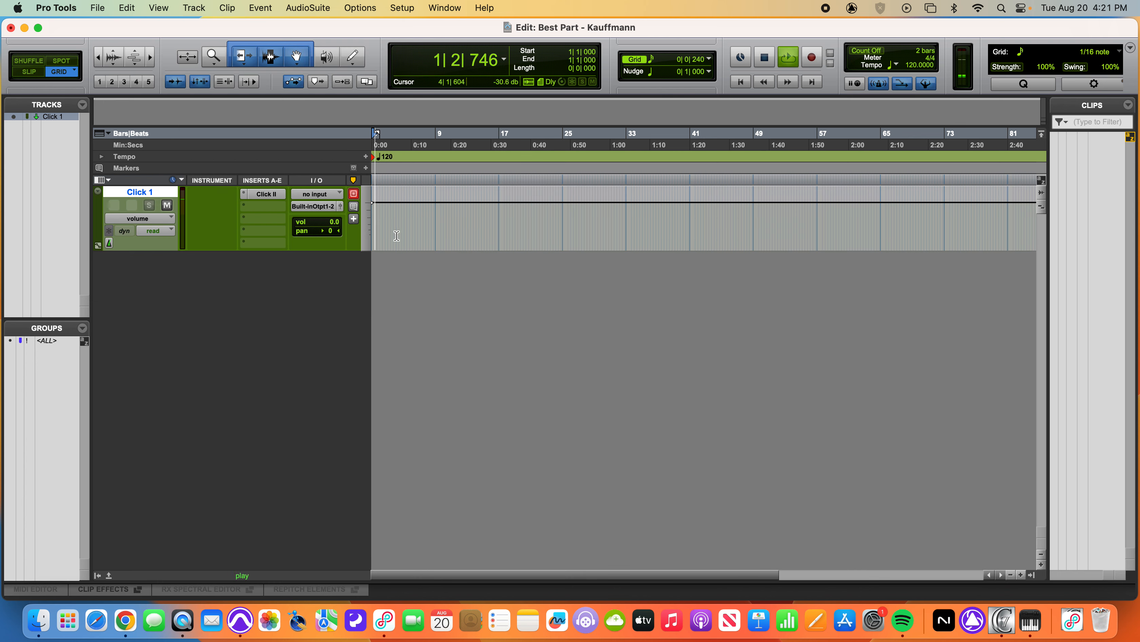
{"action": "key", "text": "space"}
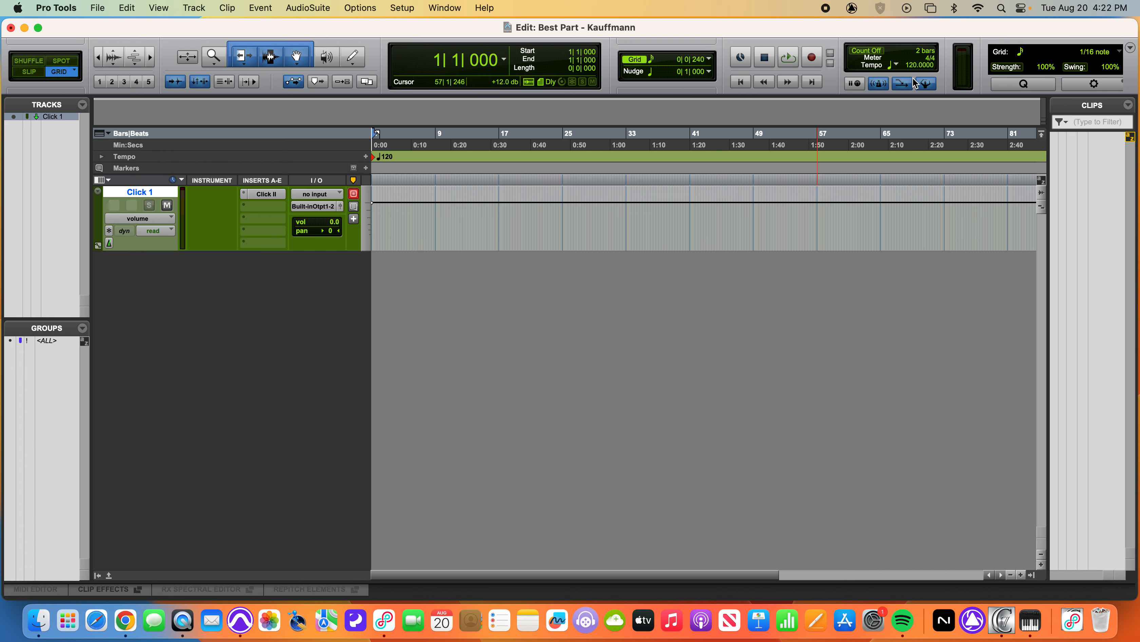
Hide the MIDI Controls in the Edit window and show them again
{"action": "left_click", "coordinate": [1131, 47]}
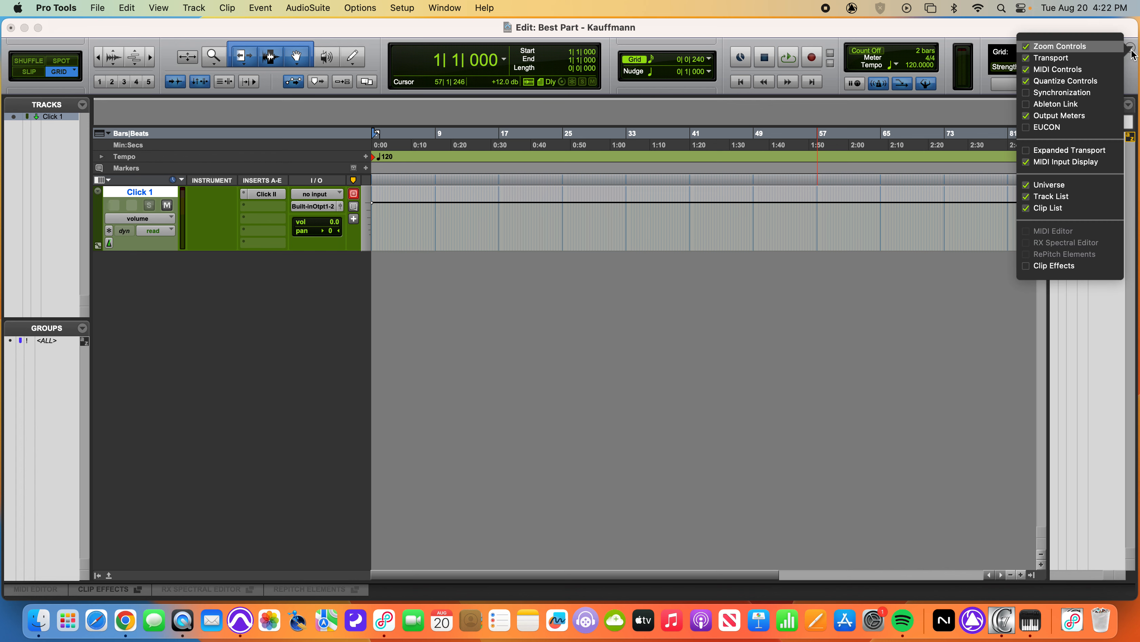
{"action": "left_click", "coordinate": [1098, 70]}
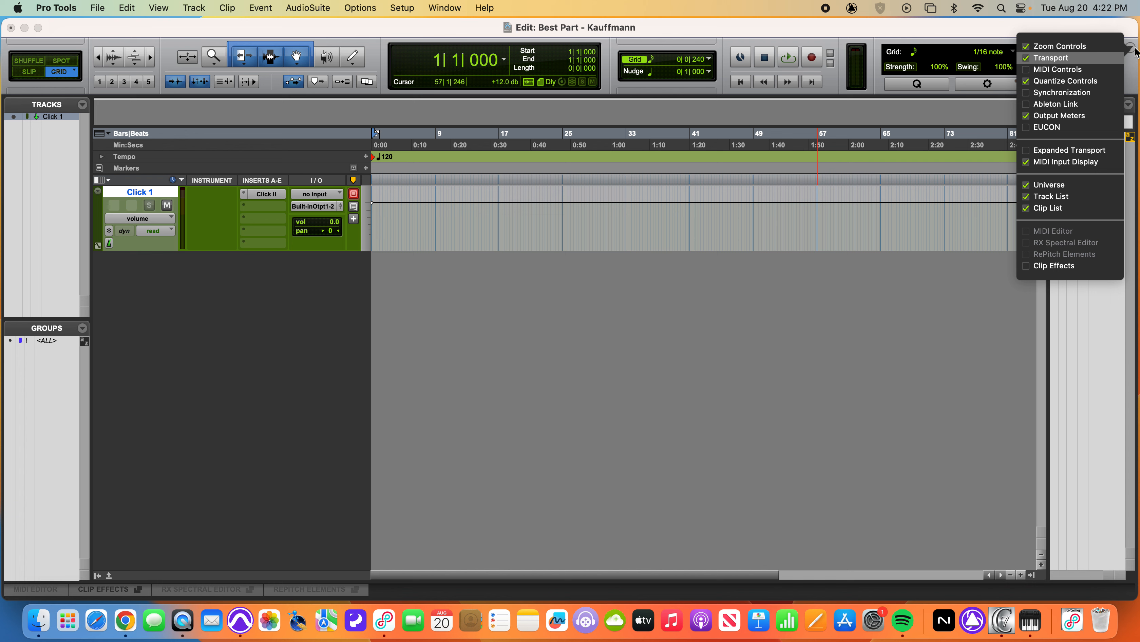
{"action": "left_click", "coordinate": [1102, 70]}
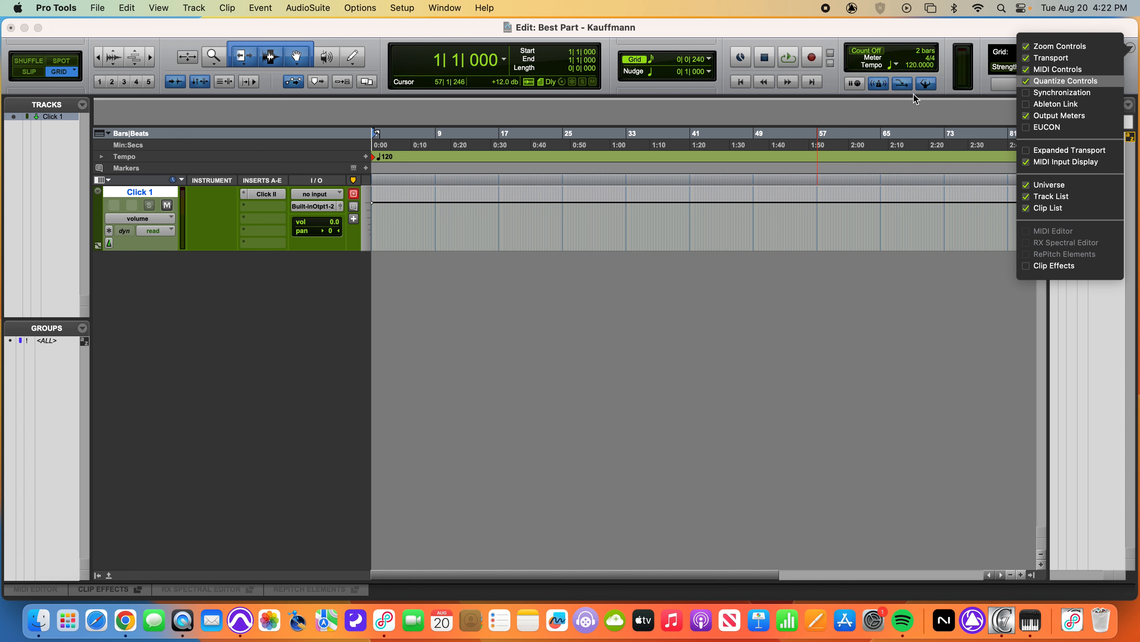
{"action": "left_click", "coordinate": [827, 92]}
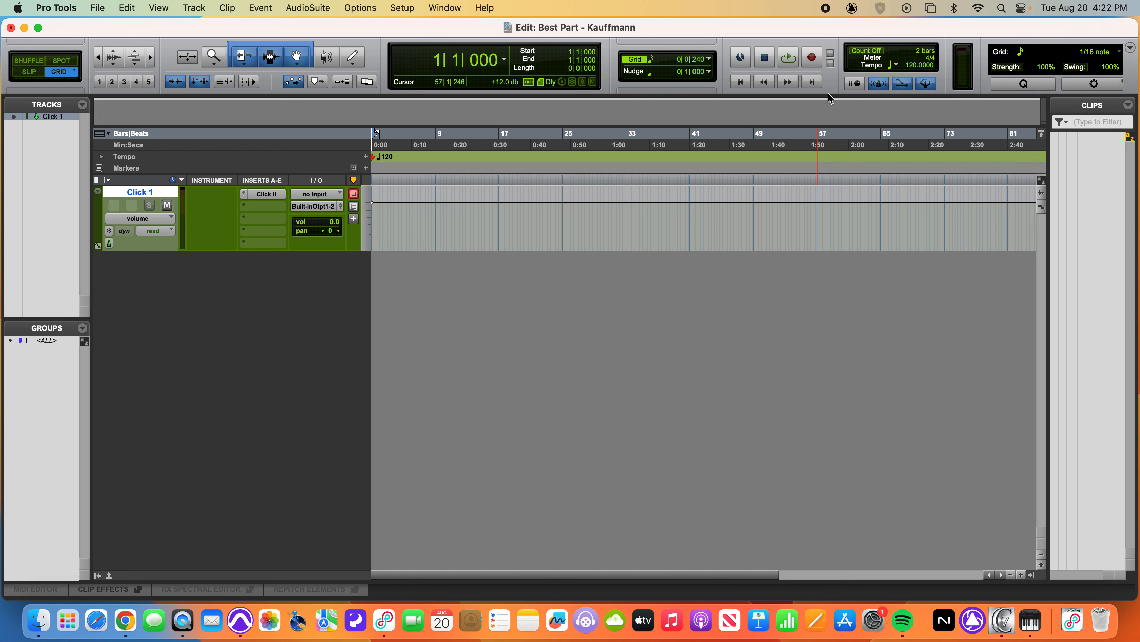
Set the session tempo to 75 BPM and play the click briefly at that speed
{"action": "left_click_drag", "start_coordinate": [912, 66], "coordinate": [913, 79]}
{"action": "left_click", "coordinate": [914, 66]}
{"action": "type", "text": "75"}
{"action": "key", "text": "Return"}
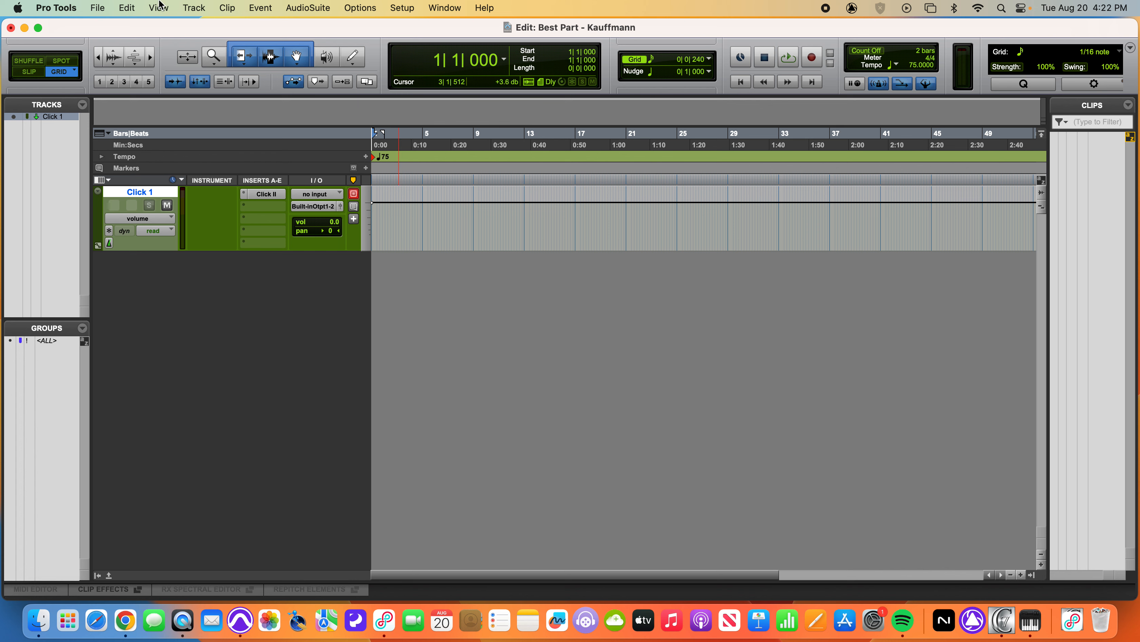
{"action": "key", "text": "space"}
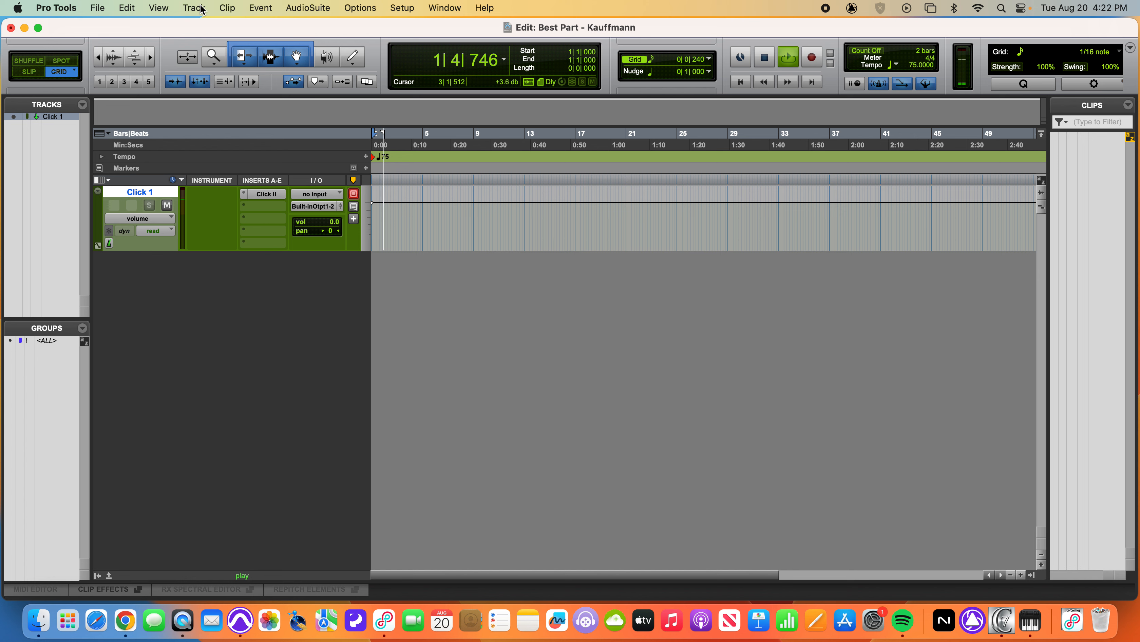
{"action": "key", "text": "space"}
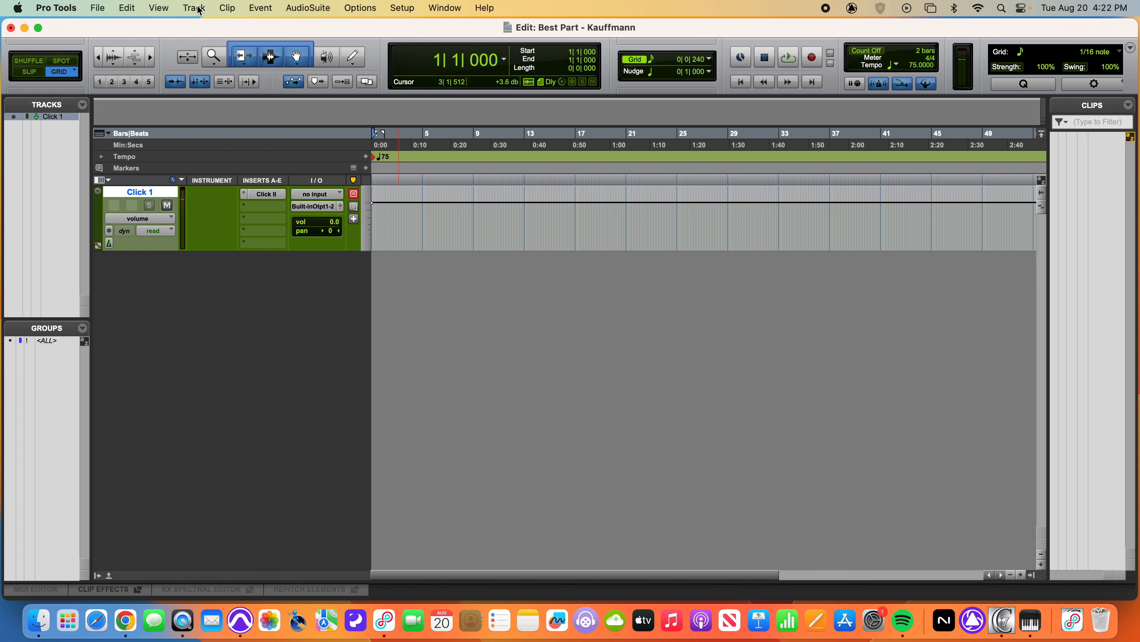
Start a new-tracks setup with five stereo instrument tracks
{"action": "left_click", "coordinate": [198, 9]}
{"action": "left_click", "coordinate": [198, 26]}
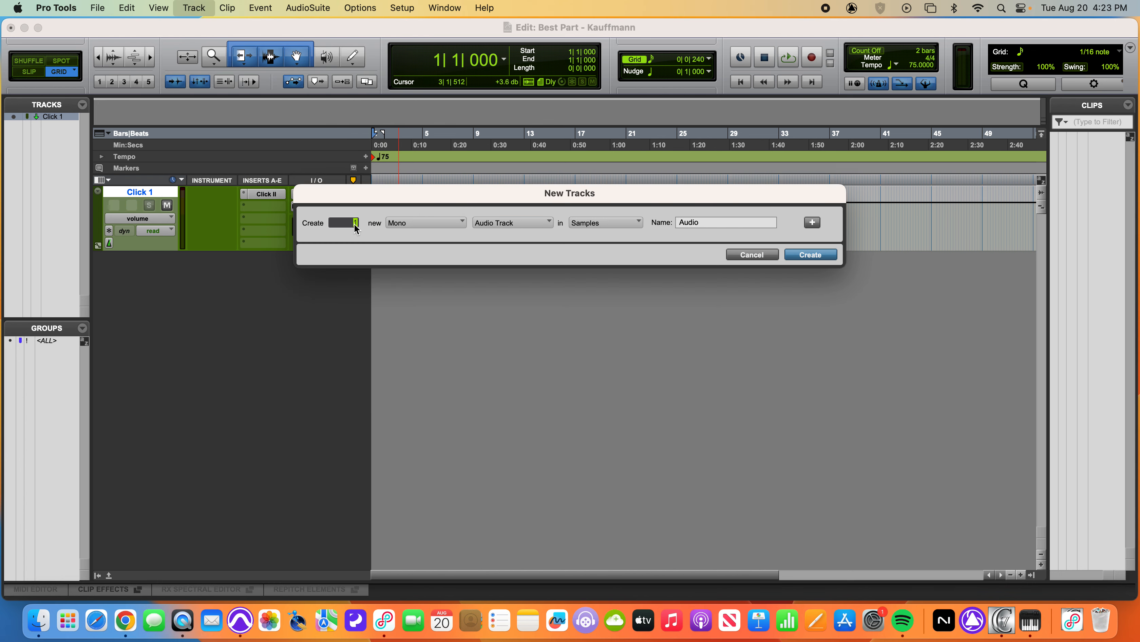
{"action": "type", "text": "5"}
{"action": "left_click", "coordinate": [405, 224]}
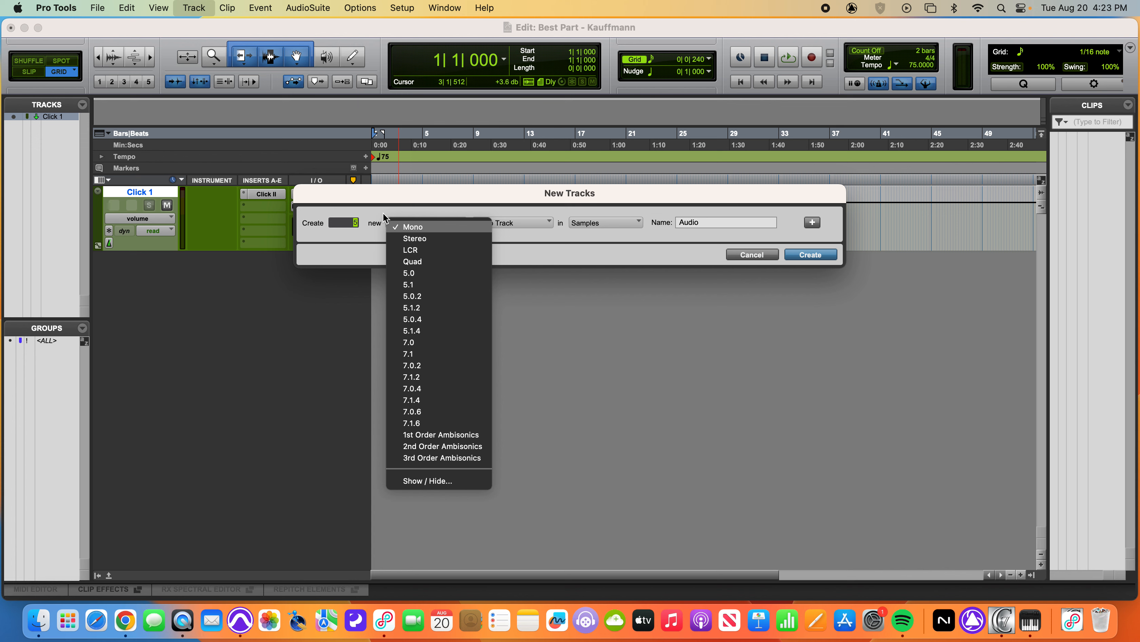
{"action": "left_click", "coordinate": [410, 238]}
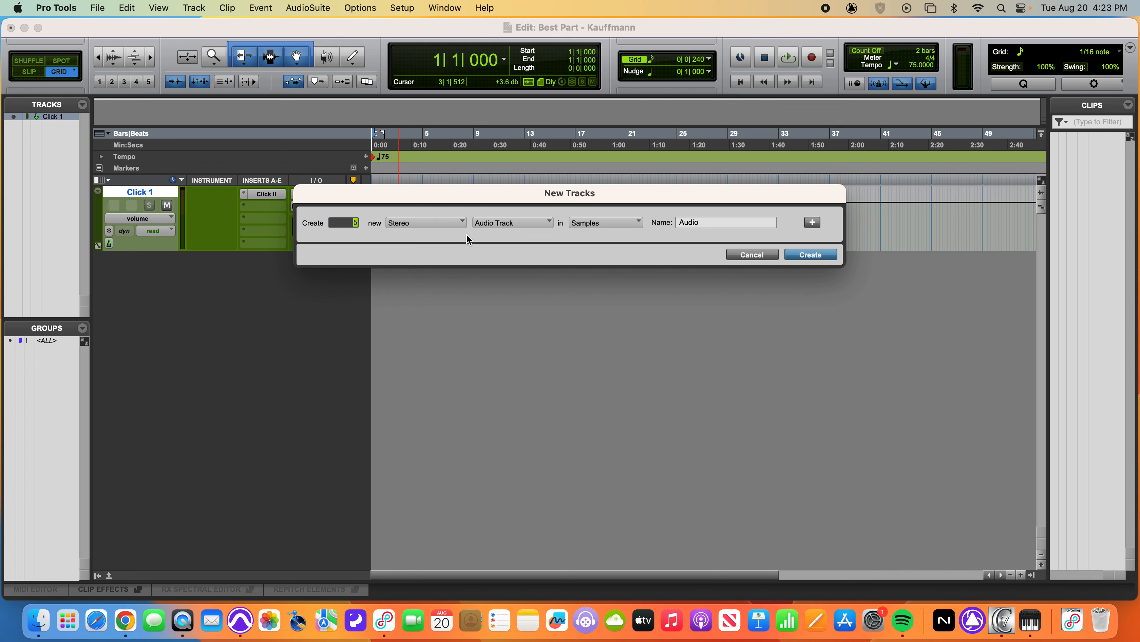
{"action": "left_click", "coordinate": [489, 227]}
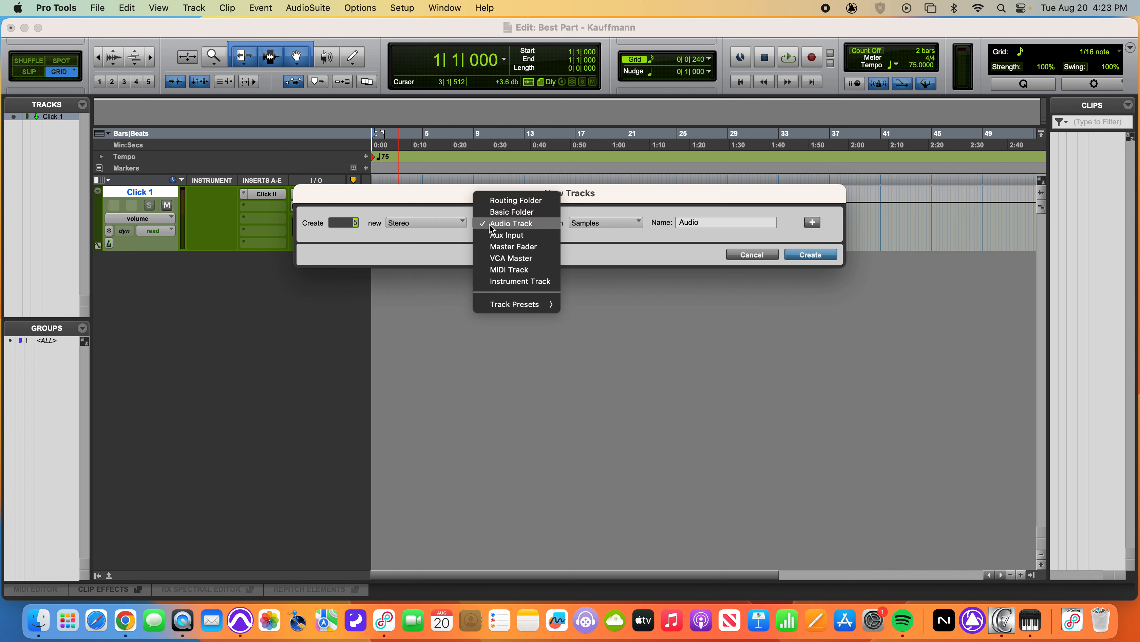
{"action": "left_click", "coordinate": [502, 282]}
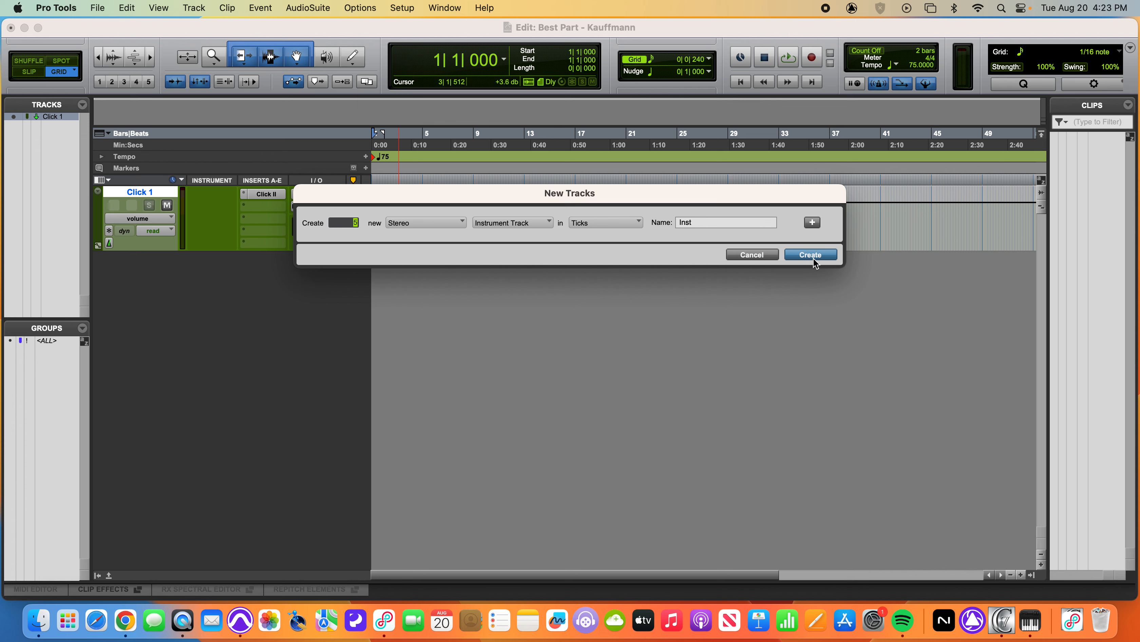
Add one stereo master fader to the new-tracks setup and create all the tracks
{"action": "left_click", "coordinate": [813, 224]}
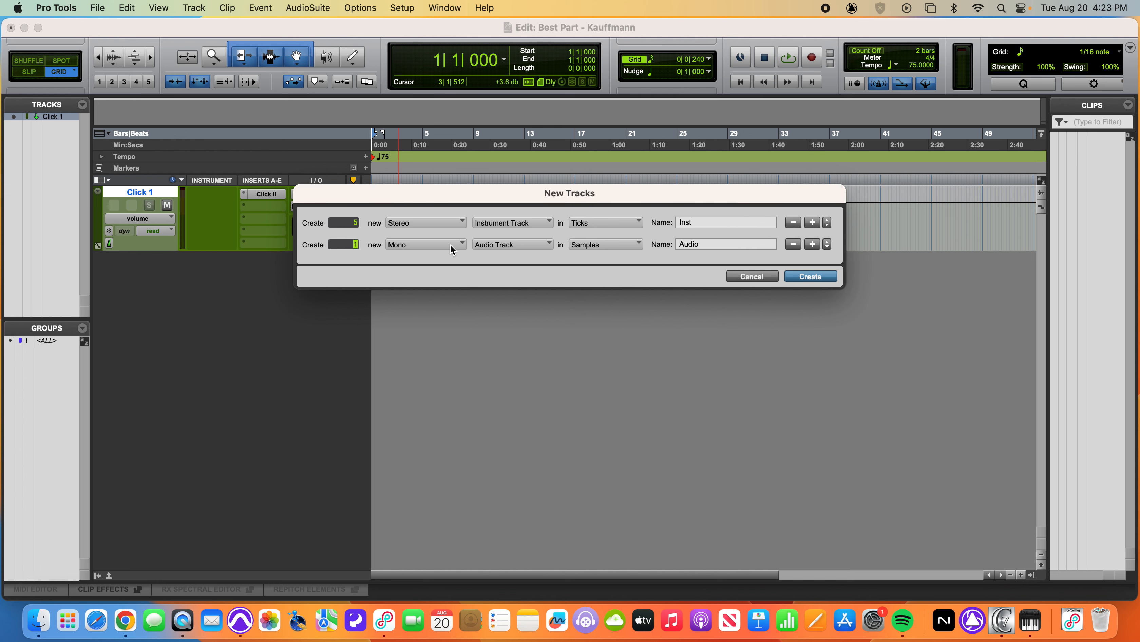
{"action": "left_click", "coordinate": [422, 246]}
{"action": "left_click", "coordinate": [415, 260]}
{"action": "left_click", "coordinate": [521, 246]}
{"action": "left_click", "coordinate": [513, 268]}
{"action": "left_click", "coordinate": [812, 277]}
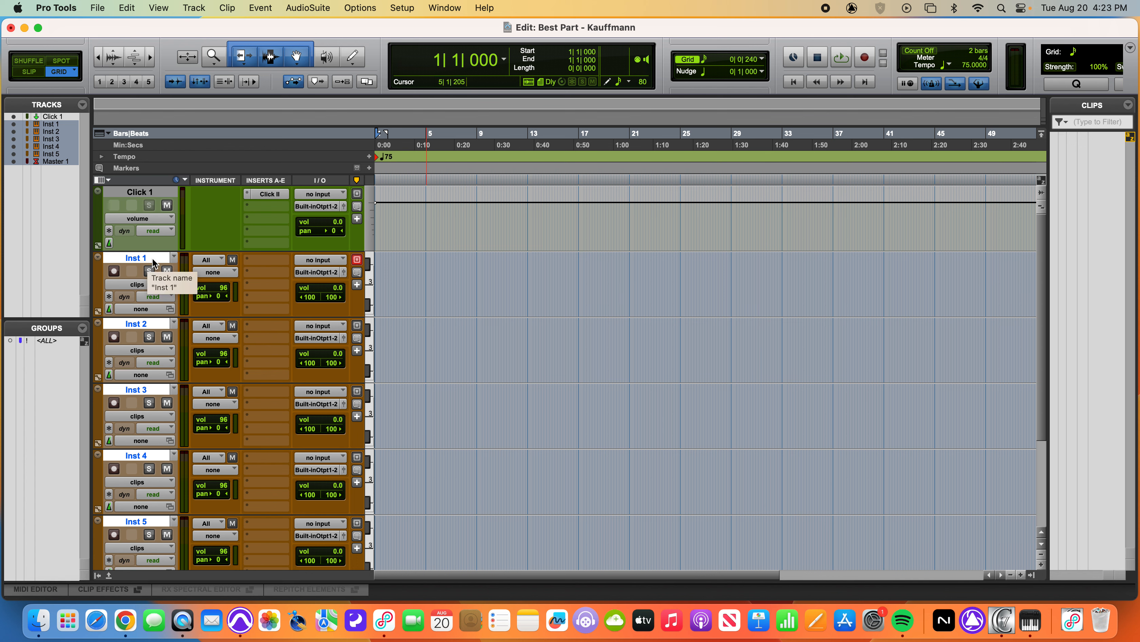
Rename the first instrument track Drums and the second one Bass
{"action": "double_click", "coordinate": [140, 258]}
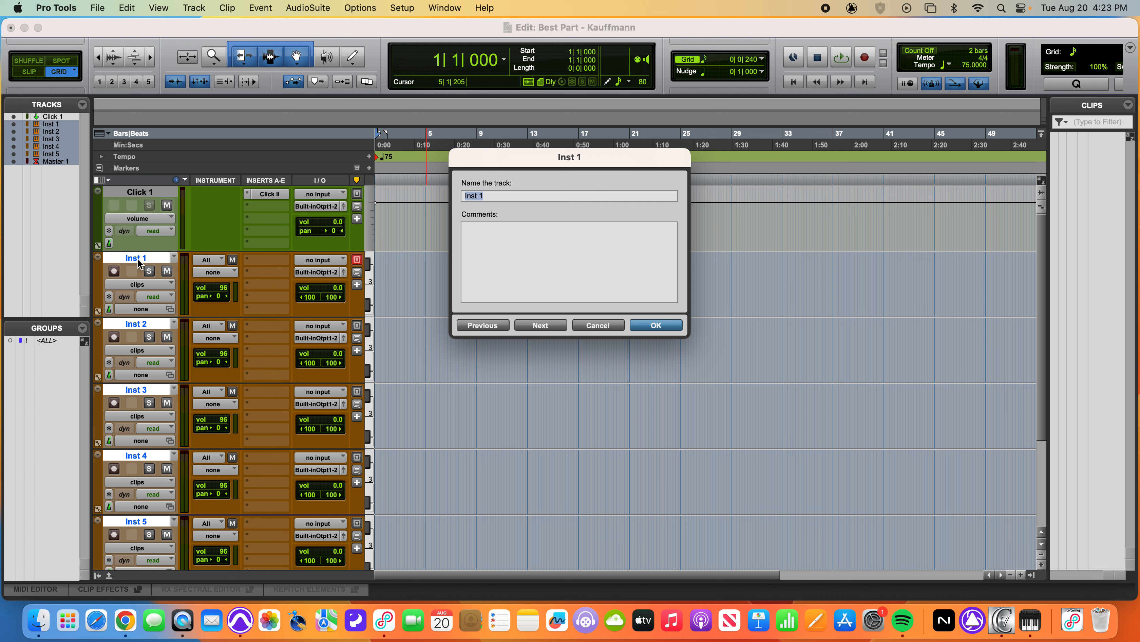
{"action": "type", "text": "Drums"}
{"action": "left_click", "coordinate": [544, 326]}
{"action": "type", "text": "Bass"}
{"action": "left_click", "coordinate": [550, 325]}
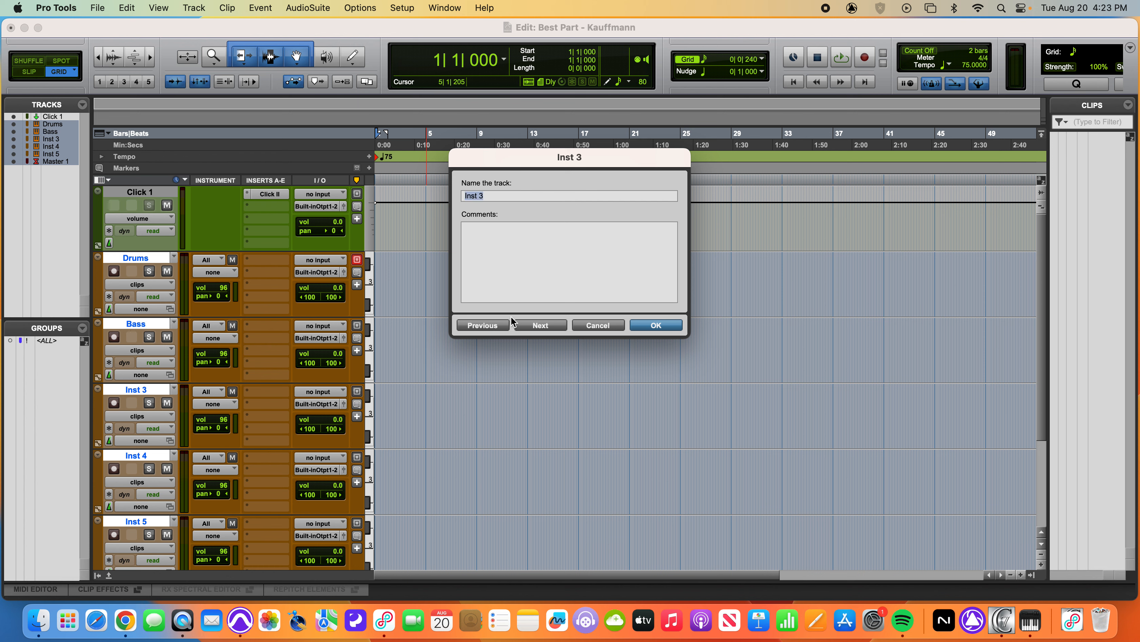
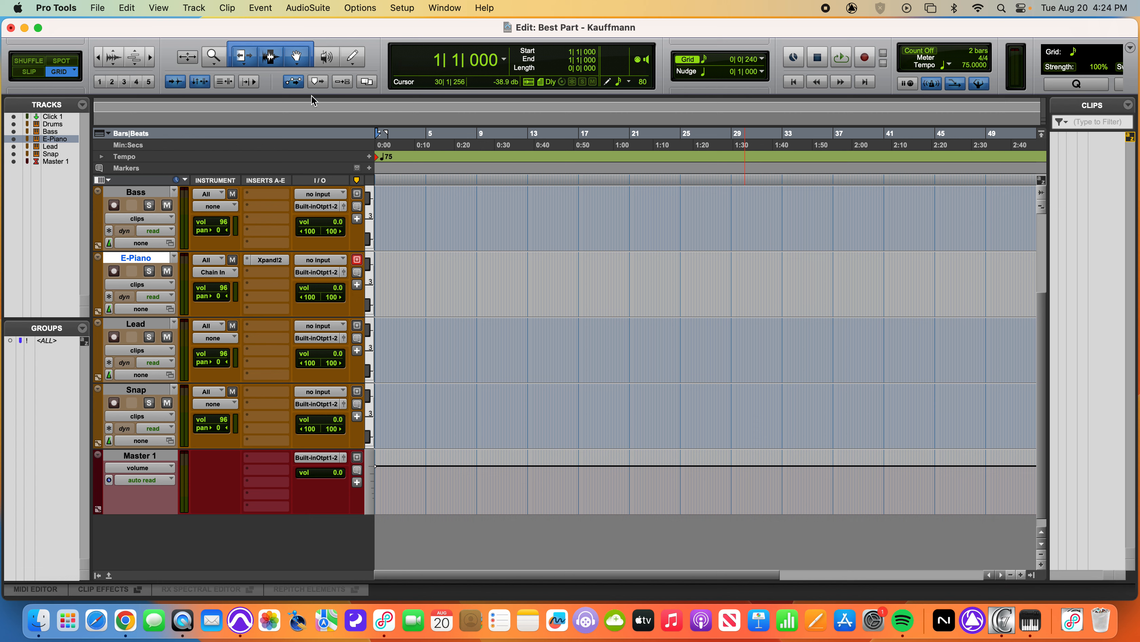
Open the MIDI Editor window and activate the Smart Tool in it
{"action": "left_click", "coordinate": [447, 8]}
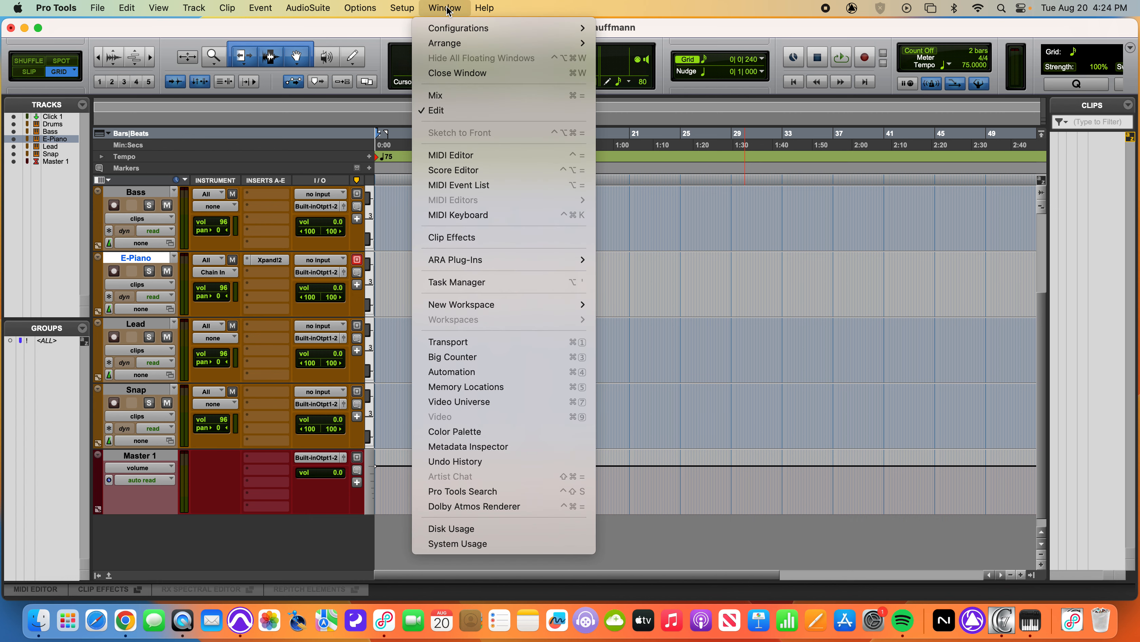
{"action": "left_click", "coordinate": [449, 154]}
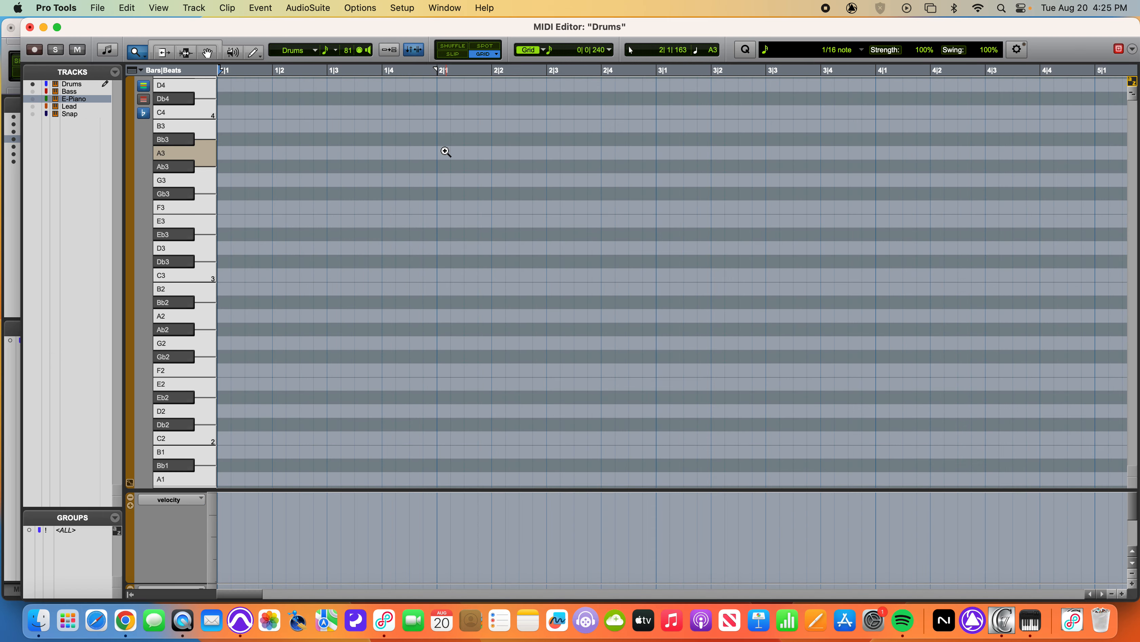
{"action": "left_click", "coordinate": [199, 44]}
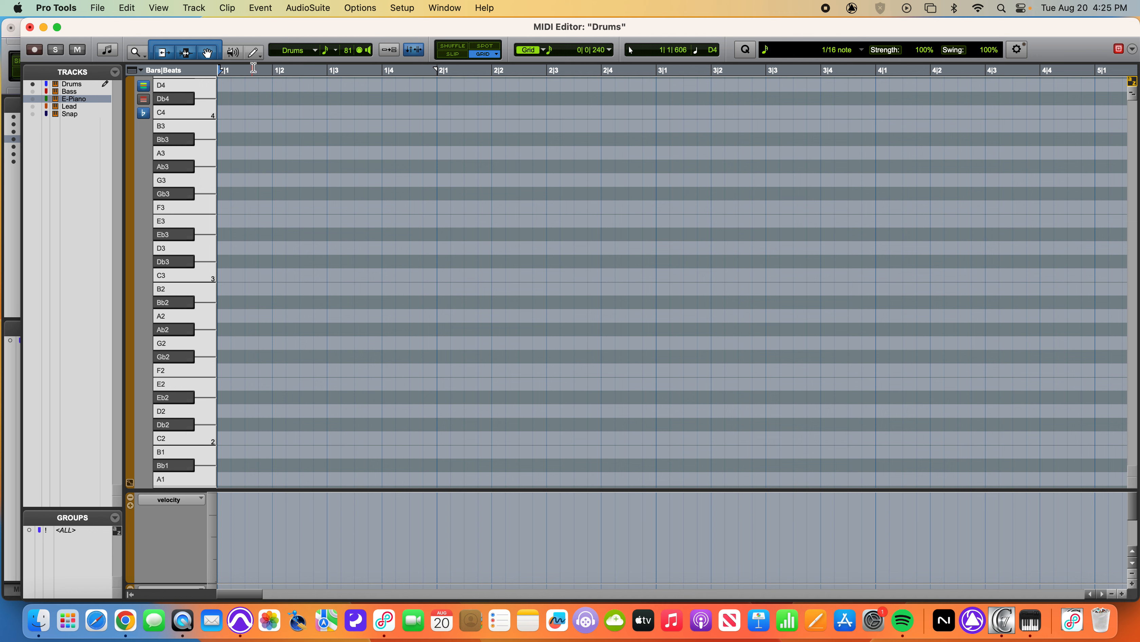
Try the Pencil tool on Drums with short notes on C4, B3 and Bb3 and a long Db4 note, undoing them all
{"action": "left_click", "coordinate": [254, 52]}
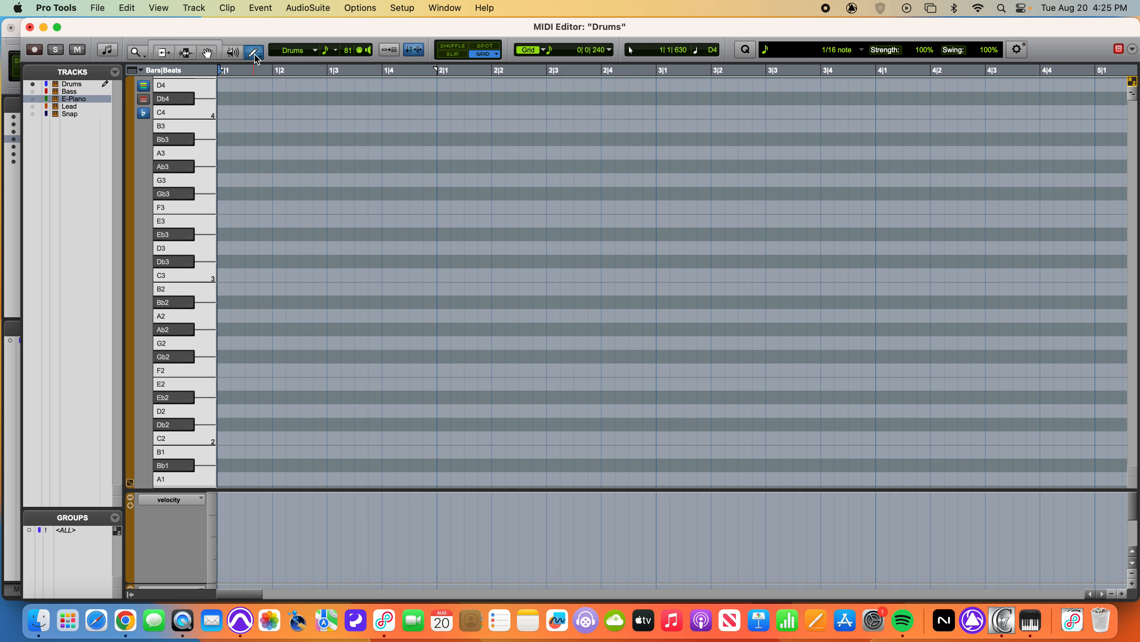
{"action": "left_click", "coordinate": [224, 112]}
{"action": "left_click", "coordinate": [251, 126]}
{"action": "left_click", "coordinate": [266, 126]}
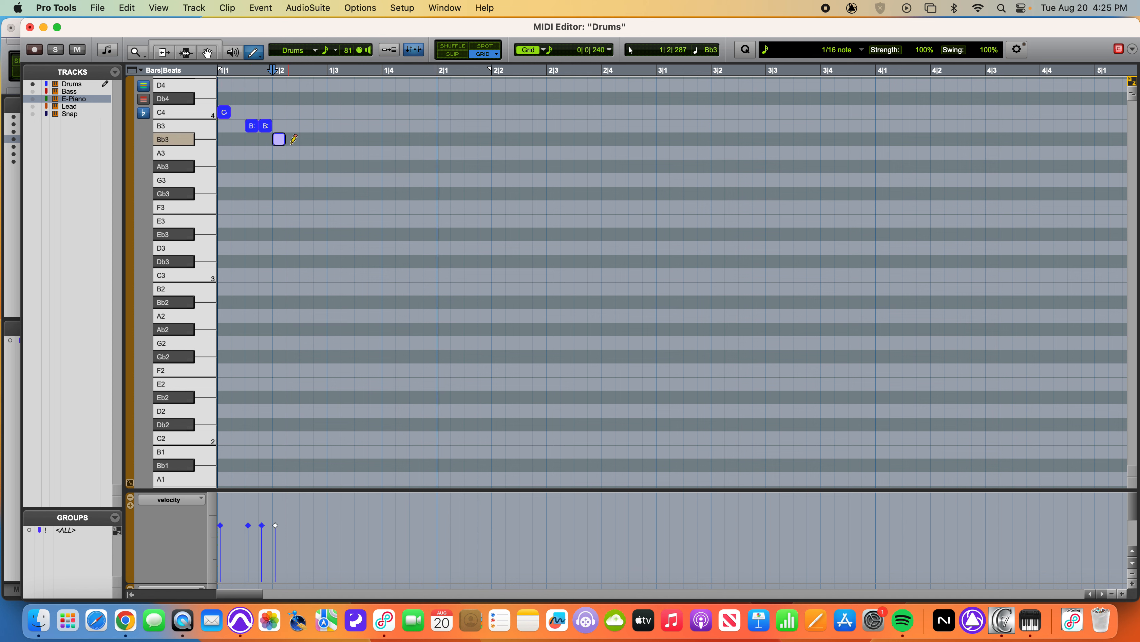
{"action": "left_click", "coordinate": [279, 140]}
{"action": "key", "text": "super+z"}
{"action": "key", "text": "super+z"}
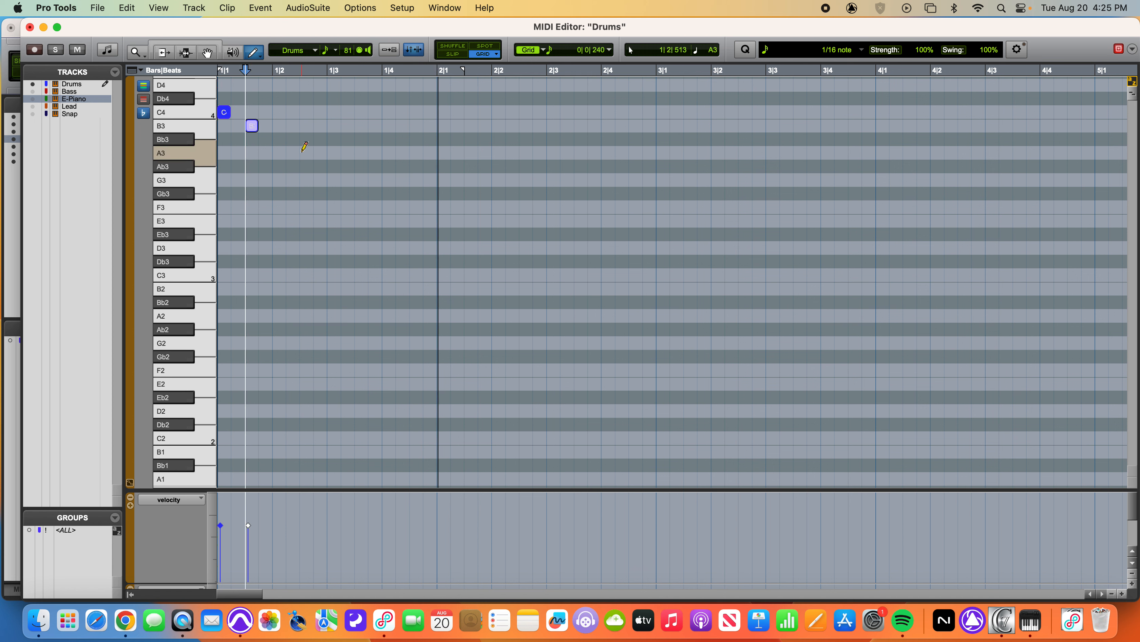
{"action": "key", "text": "super+z"}
{"action": "key", "text": "super+z"}
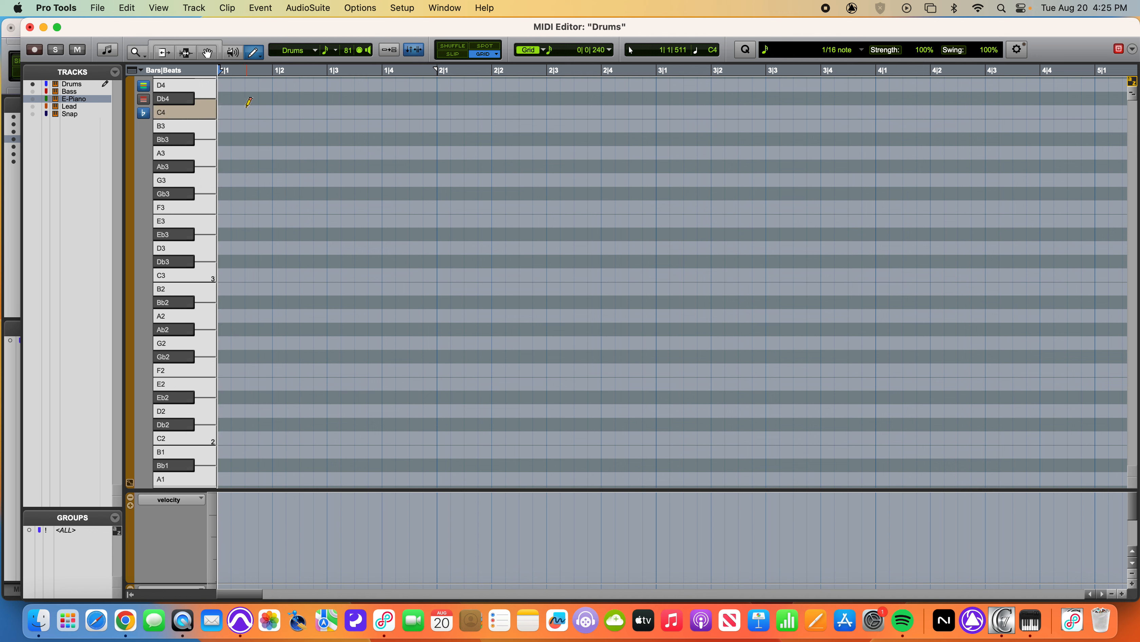
{"action": "left_click_drag", "start_coordinate": [234, 99], "coordinate": [439, 106]}
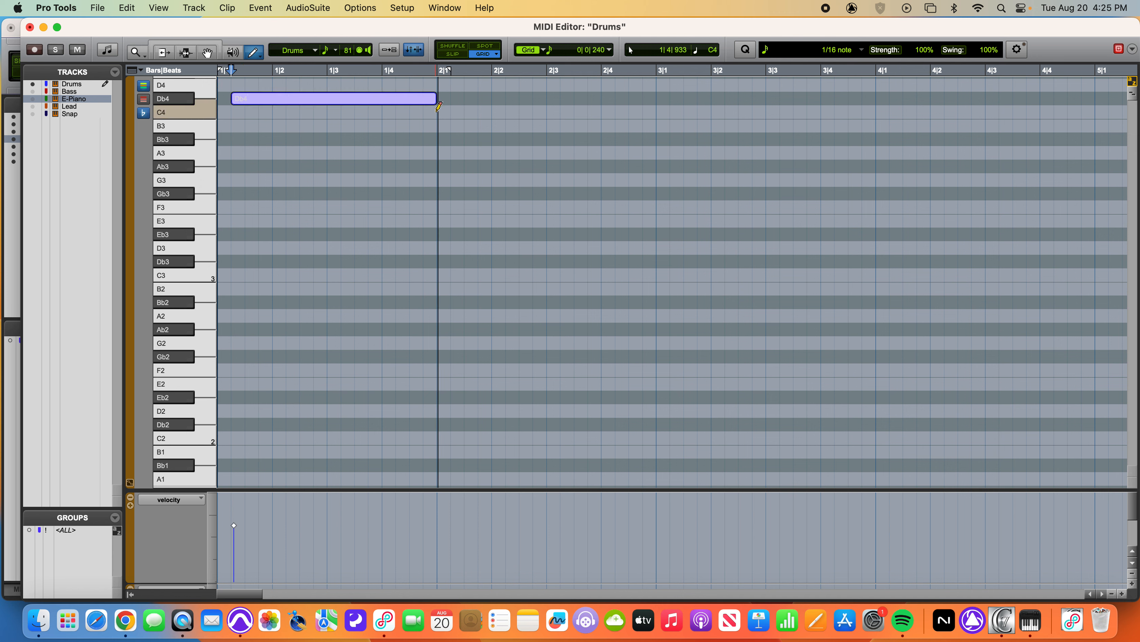
{"action": "key", "text": "super+z"}
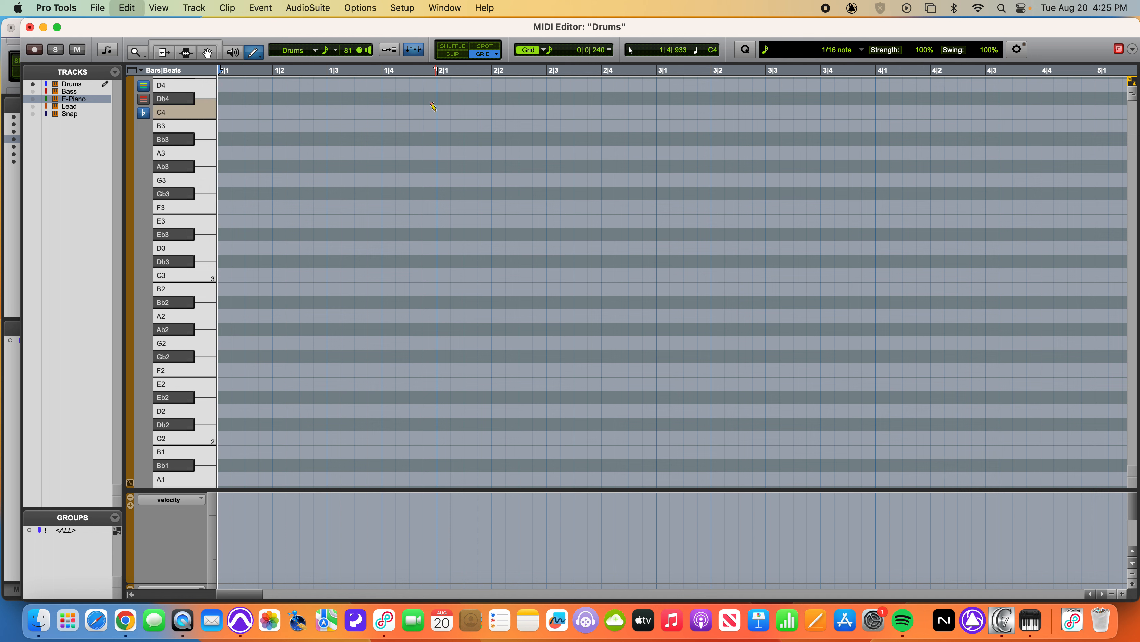
Insert a Db4 note at bar 1 with the Grabber tool, try lengthening it with the Smart Tool, and delete it
{"action": "left_click", "coordinate": [207, 52]}
{"action": "double_click", "coordinate": [228, 101]}
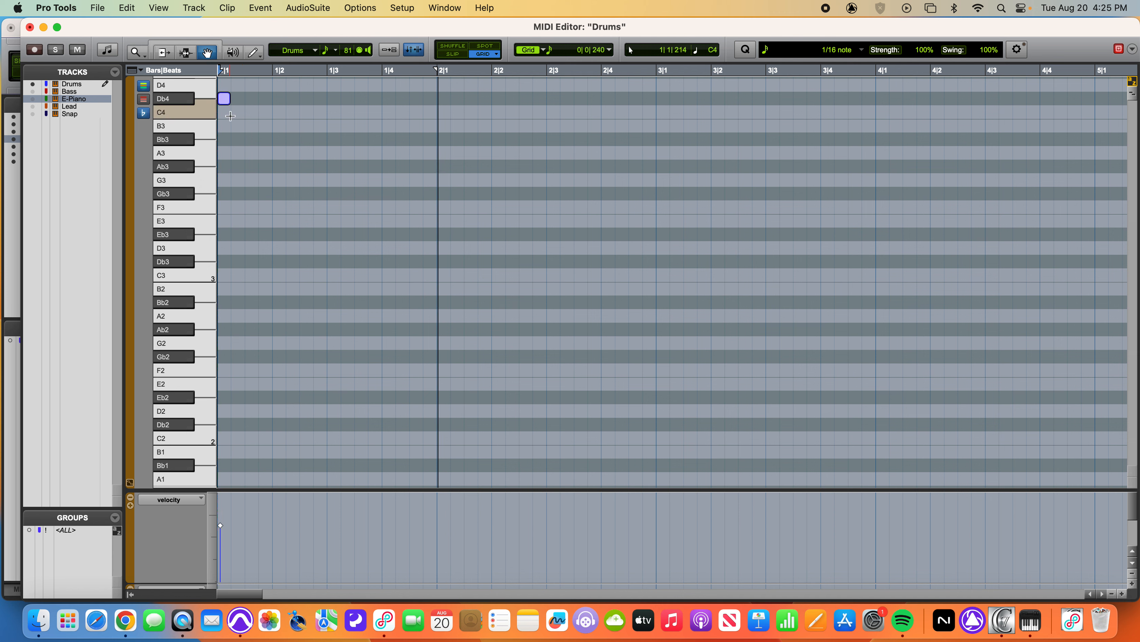
{"action": "left_click", "coordinate": [186, 43]}
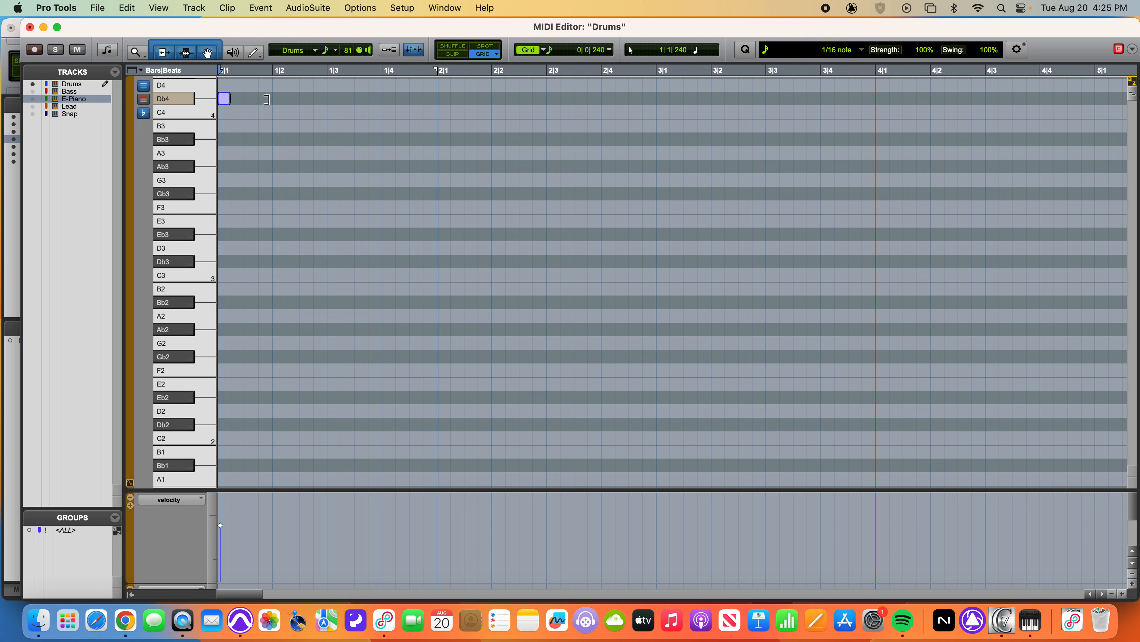
{"action": "left_click_drag", "start_coordinate": [230, 98], "coordinate": [434, 99]}
{"action": "key", "text": "Delete"}
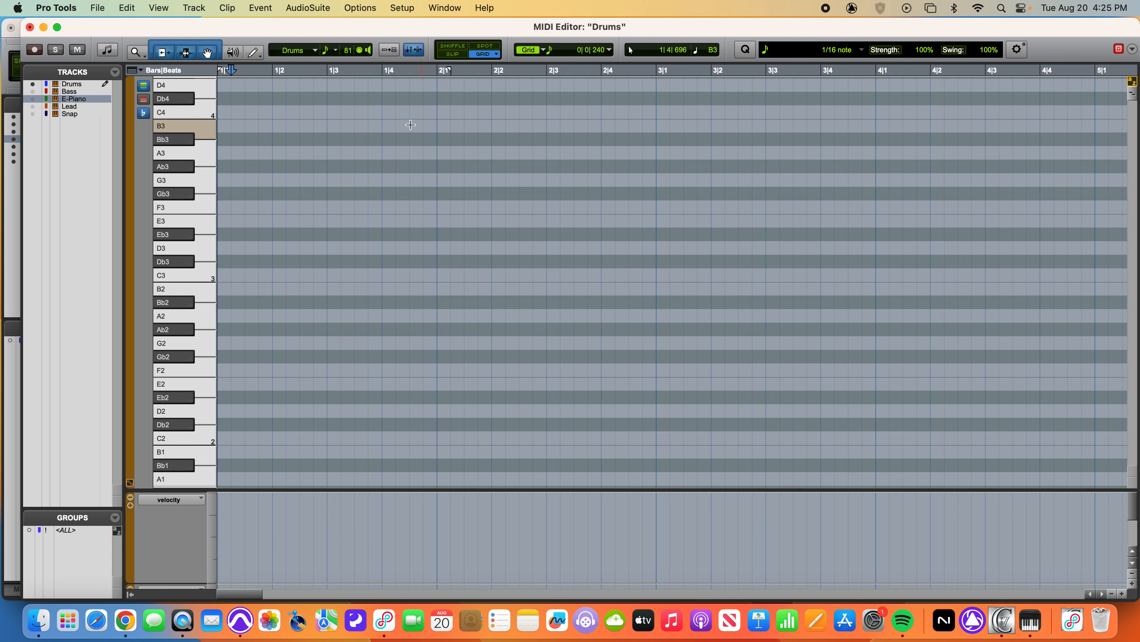
Activate the Pencil tool and zoom the timeline out and in until bars 1 to 5 are in view
{"action": "left_click", "coordinate": [254, 52]}
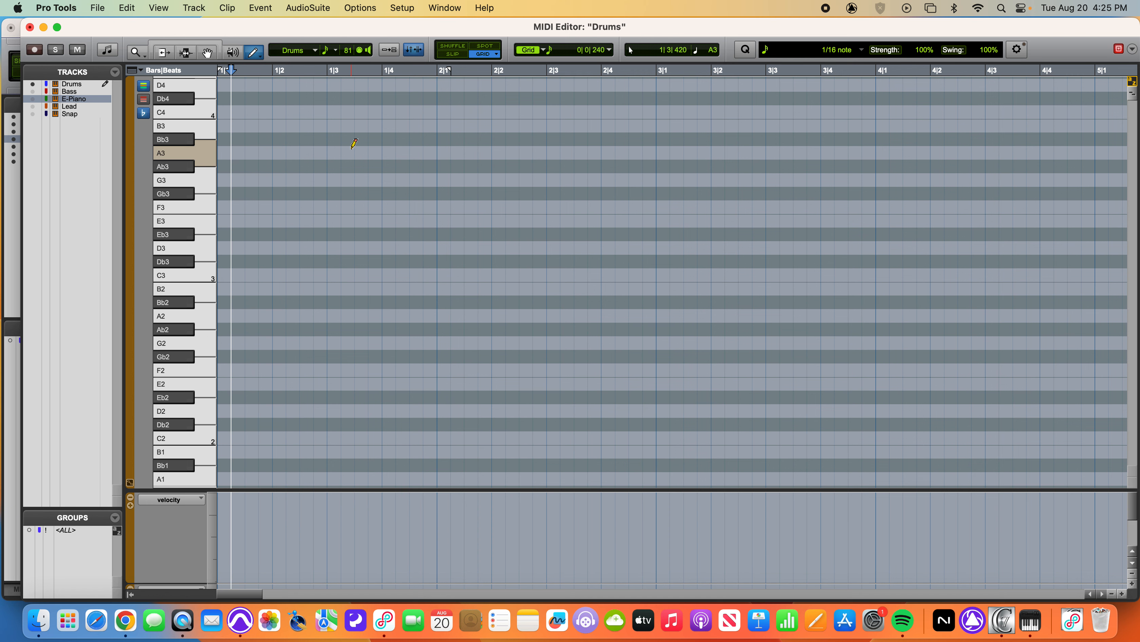
{"action": "key", "text": "r"}
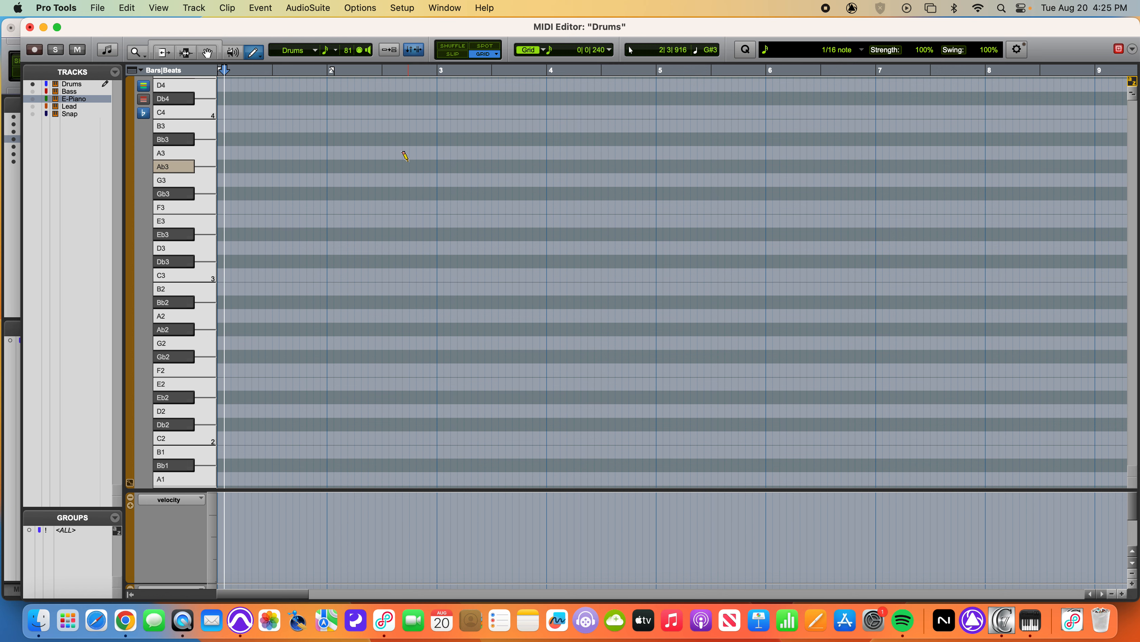
{"action": "key", "text": "r"}
{"action": "key", "text": "r"}
{"action": "key", "text": "r"}
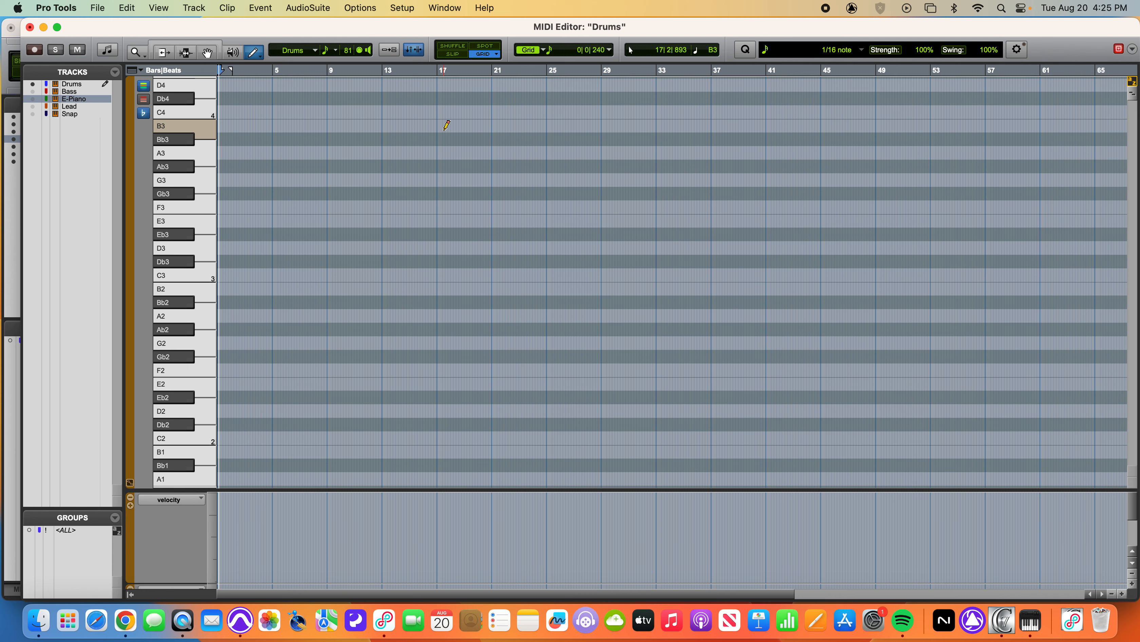
{"action": "key", "text": "t"}
{"action": "key", "text": "t"}
{"action": "key", "text": "t"}
{"action": "key", "text": "t"}
{"action": "key", "text": "t"}
{"action": "key", "text": "t"}
{"action": "key", "text": "t"}
{"action": "key", "text": "t"}
{"action": "key", "text": "t"}
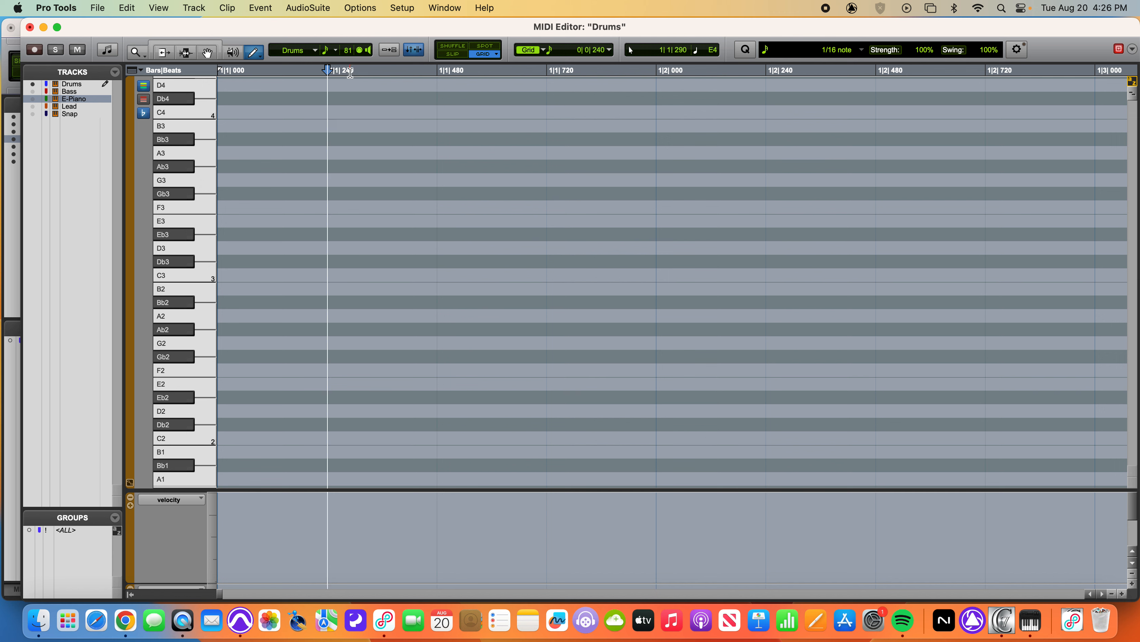
{"action": "key", "text": "r"}
{"action": "key", "text": "r"}
{"action": "key", "text": "r"}
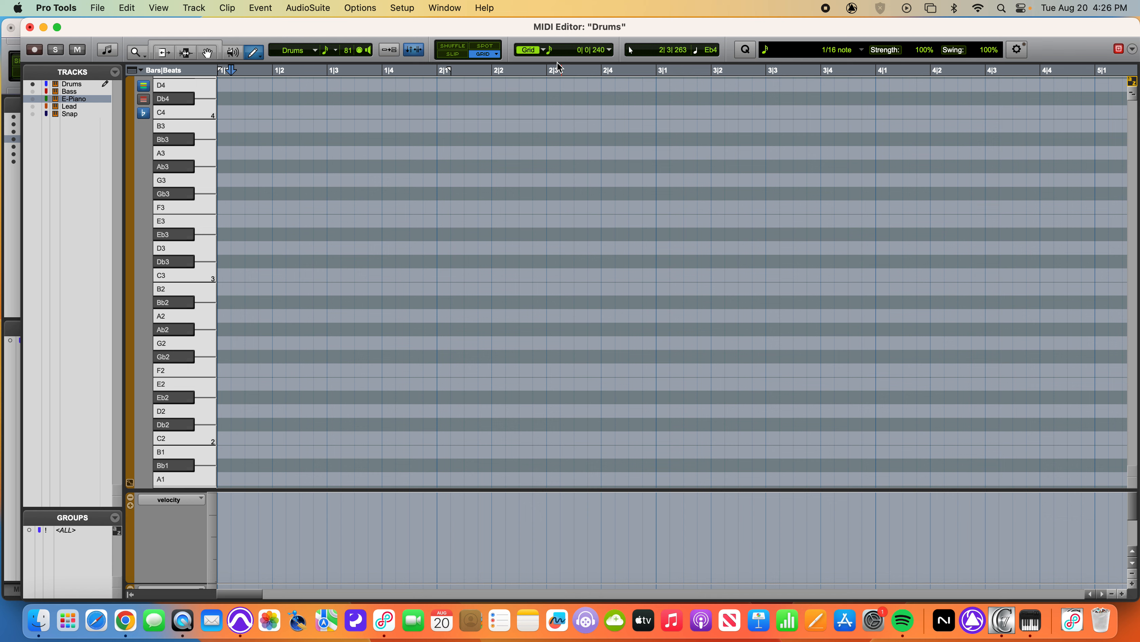
Examine the grid toggle, the grid note-value options and the setting that plays notes while editing
{"action": "left_click", "coordinate": [530, 52]}
{"action": "left_click", "coordinate": [530, 52]}
{"action": "left_click", "coordinate": [549, 50]}
{"action": "left_click", "coordinate": [554, 63]}
{"action": "left_click", "coordinate": [550, 53]}
{"action": "left_click", "coordinate": [592, 40]}
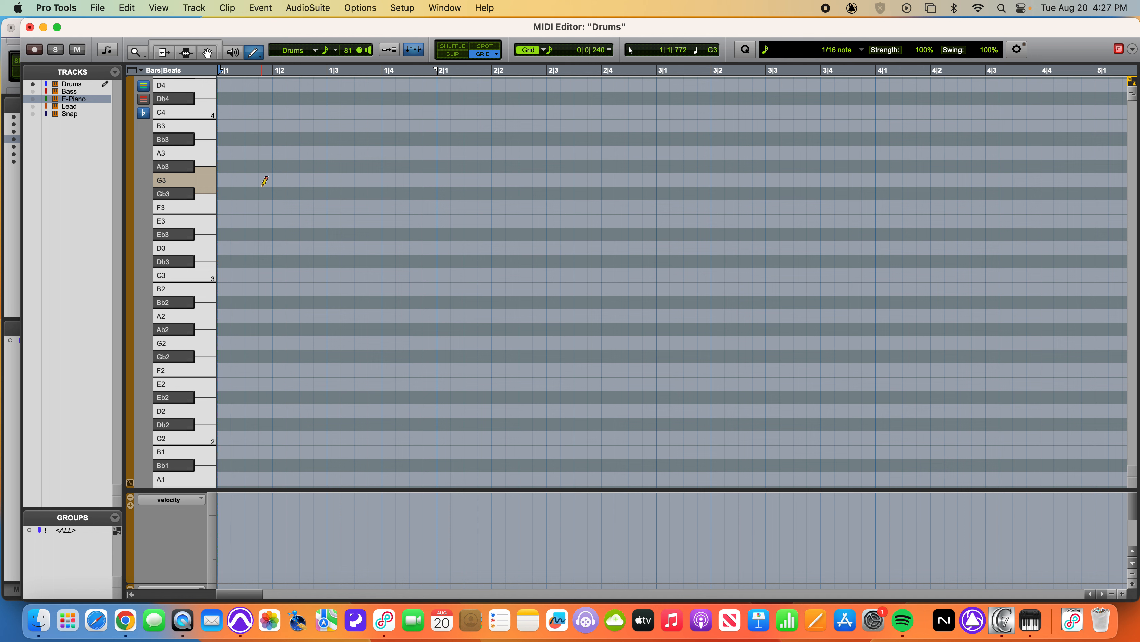
{"action": "left_click", "coordinate": [143, 113]}
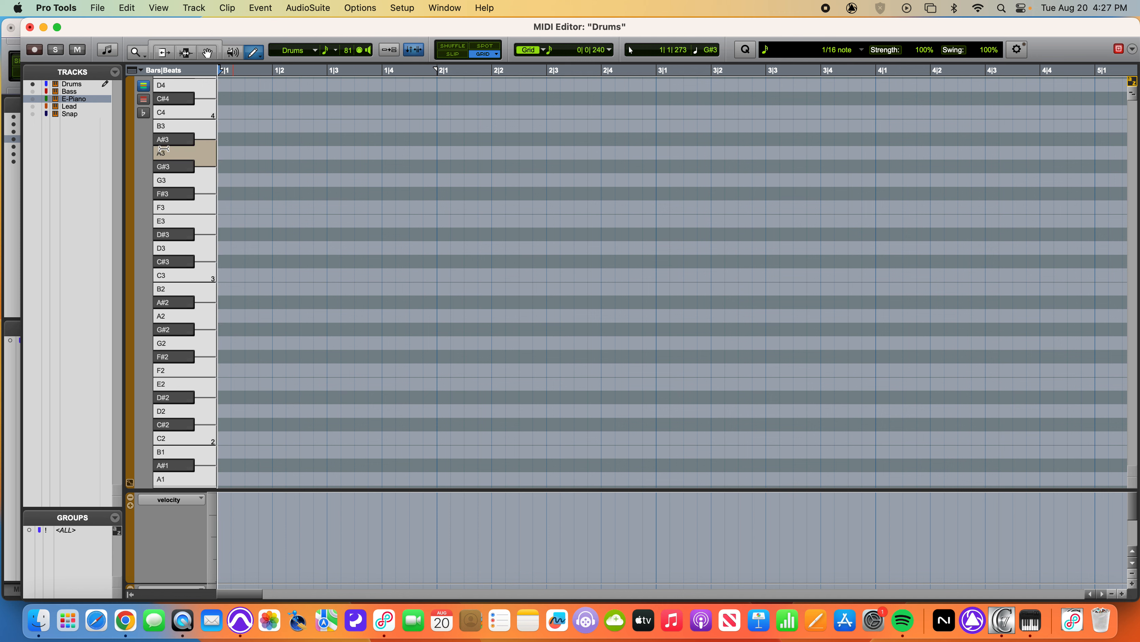
{"action": "left_click", "coordinate": [144, 114]}
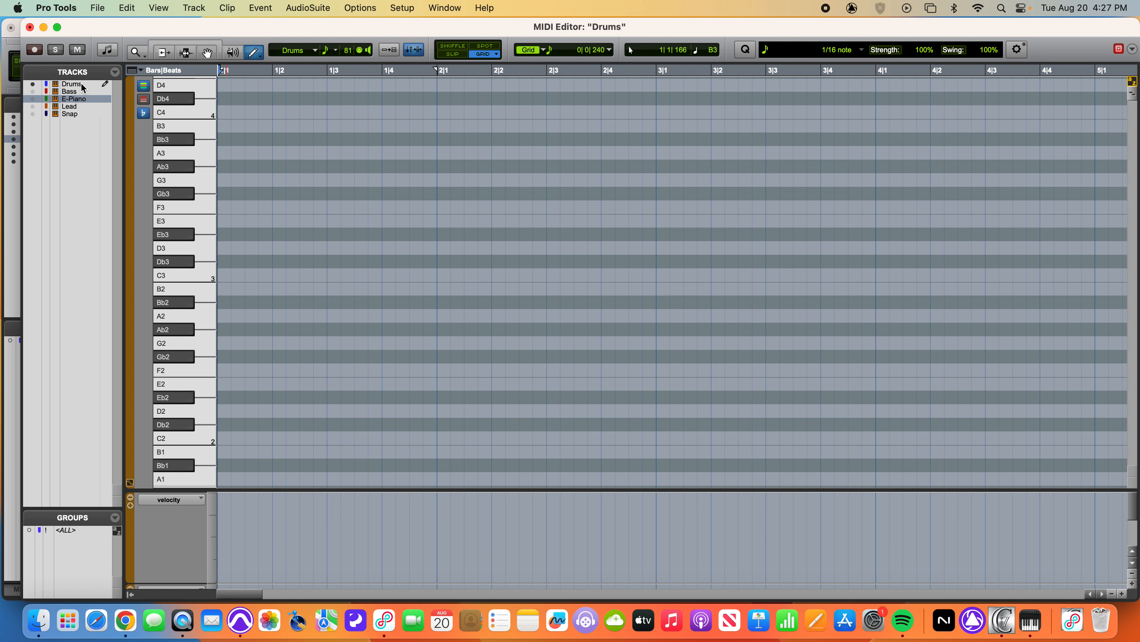
Make E-Piano the track for note editing and hide the Drums track in the MIDI Editor
{"action": "left_click", "coordinate": [106, 100]}
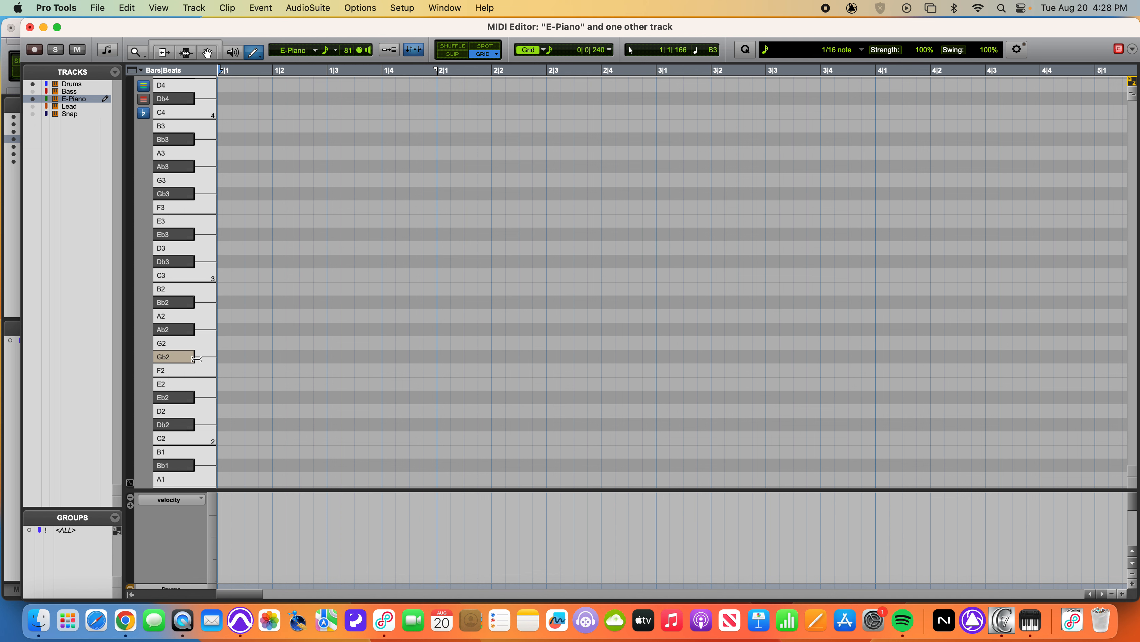
{"action": "left_click", "coordinate": [32, 85]}
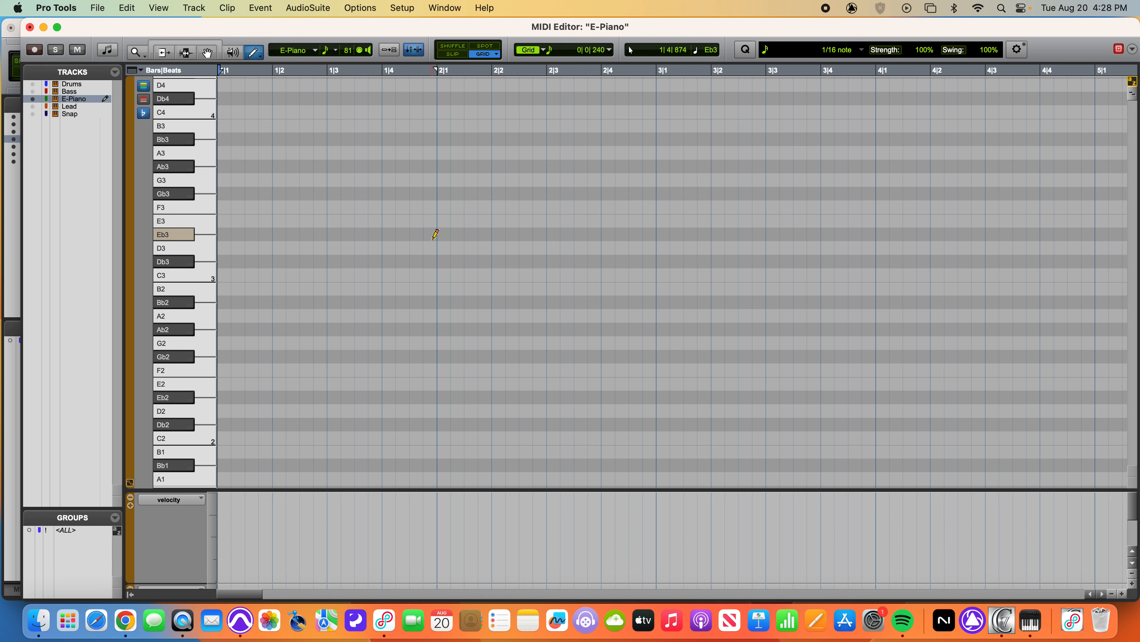
{"action": "left_click", "coordinate": [33, 83]}
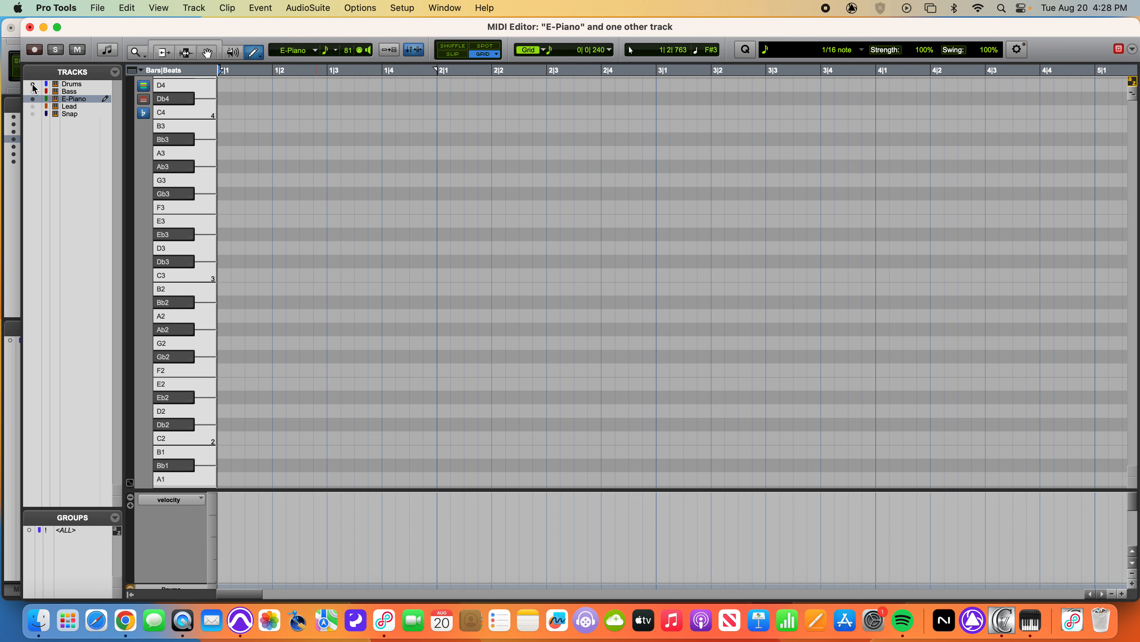
{"action": "left_click", "coordinate": [32, 84]}
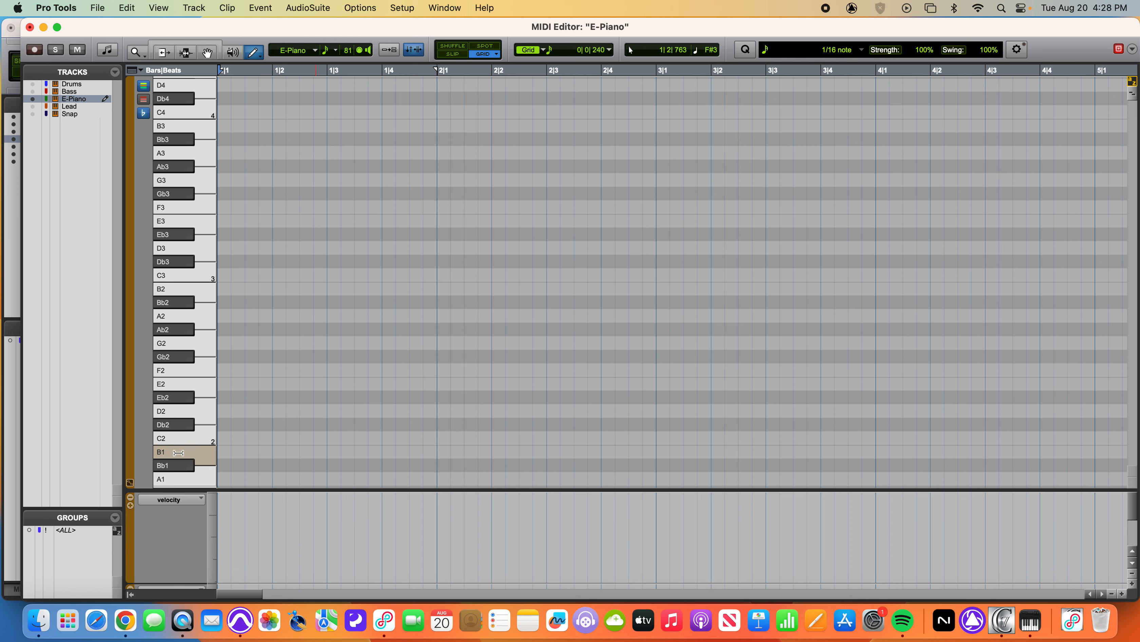
Draw full-bar notes D2, A2, Db3 and Gb3 in bar 1 of the E-Piano track and play the chord
{"action": "scroll", "coordinate": [179, 452], "scroll_direction": "down", "scroll_amount": 6}
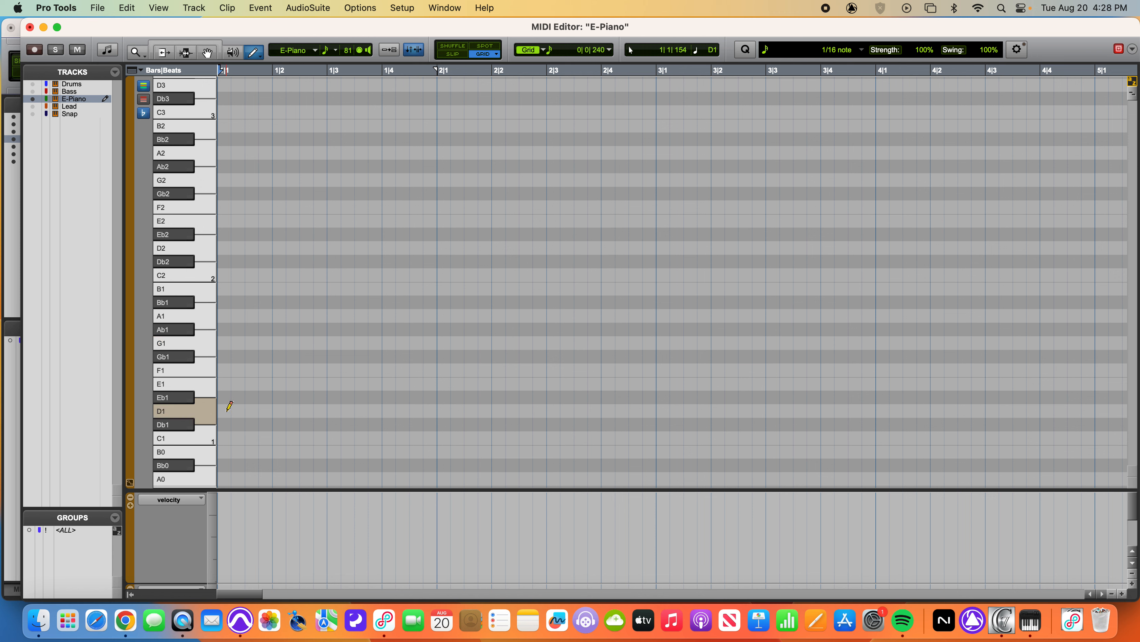
{"action": "left_click", "coordinate": [224, 245]}
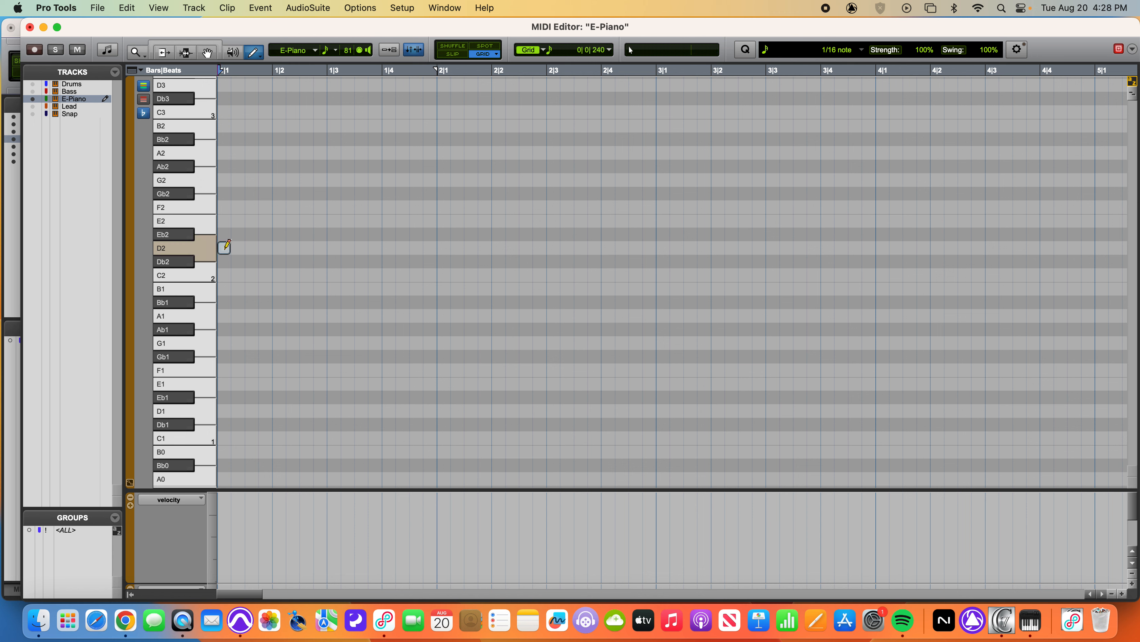
{"action": "left_click_drag", "start_coordinate": [226, 245], "coordinate": [440, 242]}
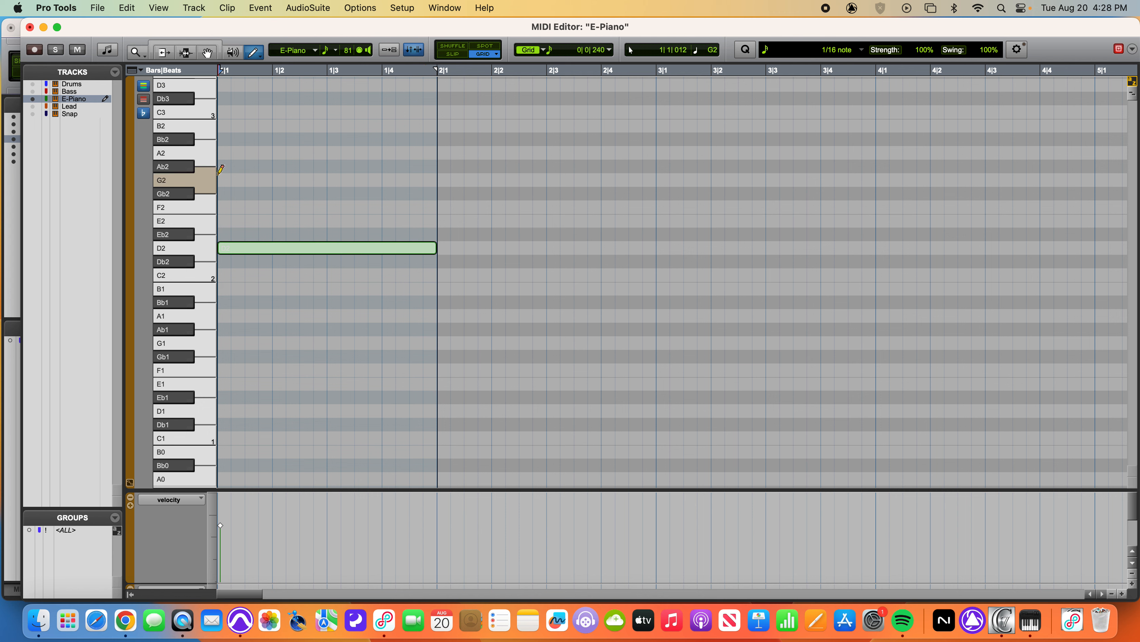
{"action": "left_click_drag", "start_coordinate": [221, 155], "coordinate": [430, 154]}
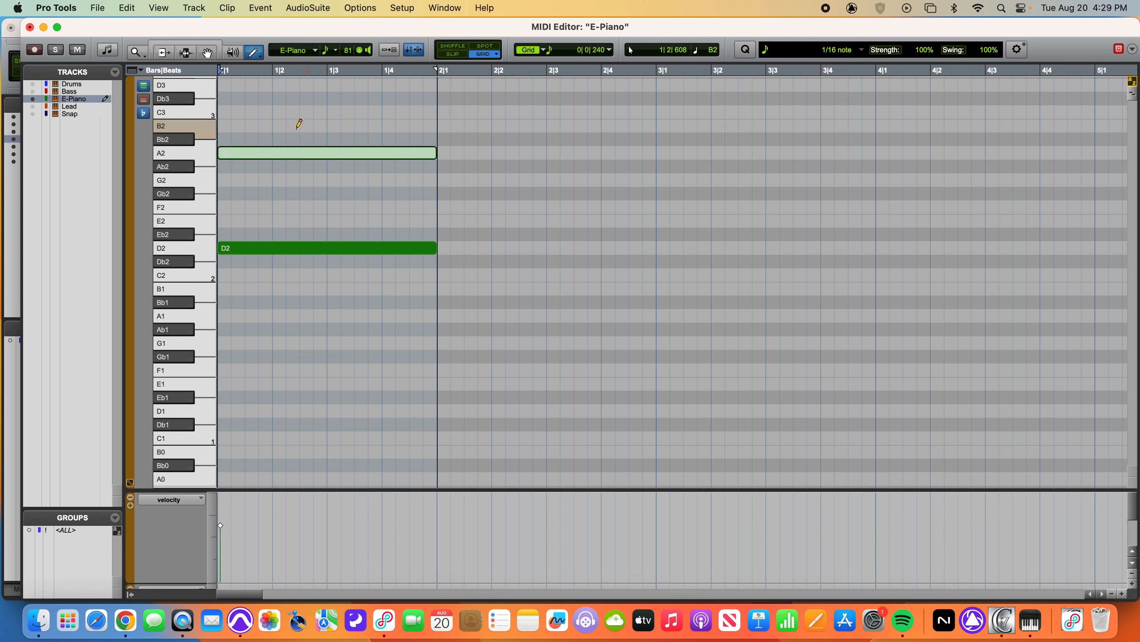
{"action": "left_click_drag", "start_coordinate": [226, 95], "coordinate": [436, 96]}
{"action": "scroll", "coordinate": [418, 169], "scroll_direction": "up", "scroll_amount": 3}
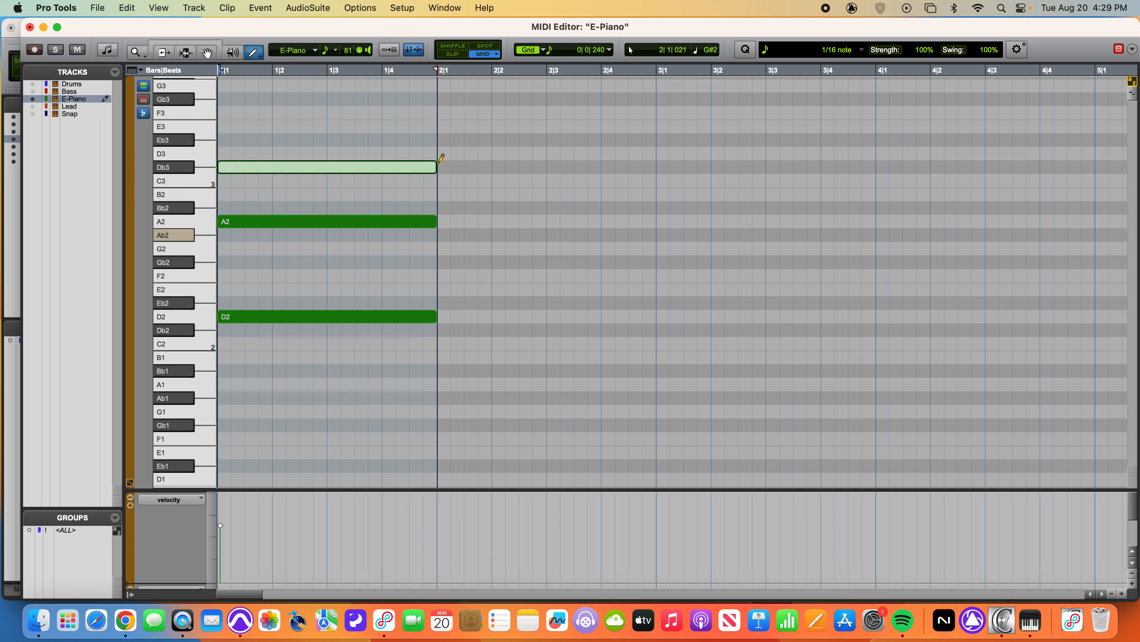
{"action": "left_click_drag", "start_coordinate": [228, 98], "coordinate": [436, 98]}
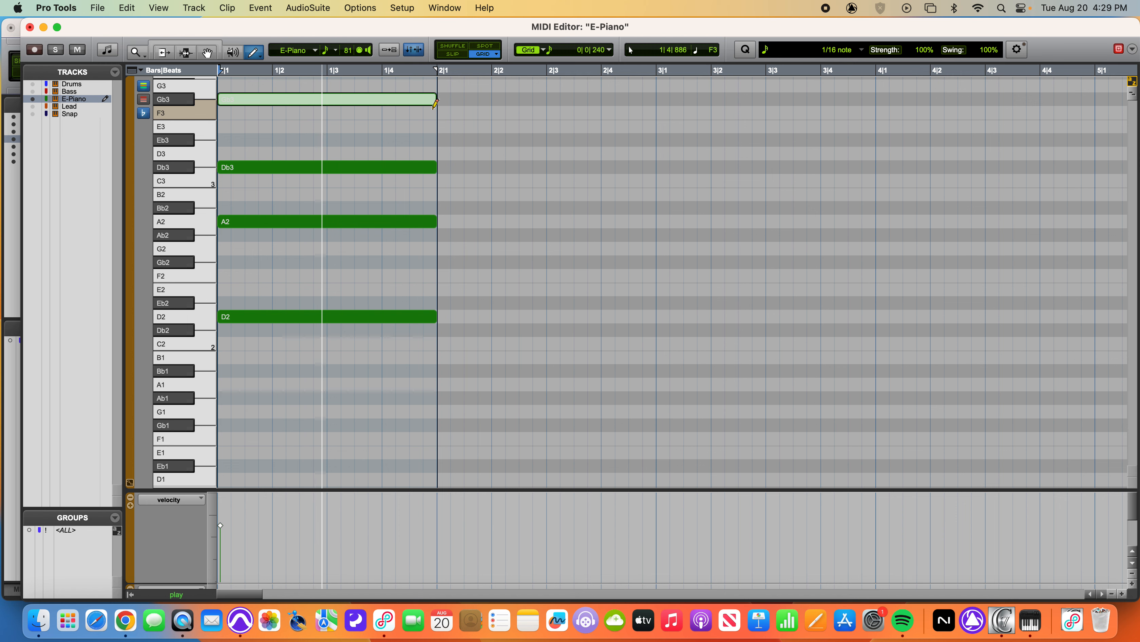
{"action": "key", "text": "space"}
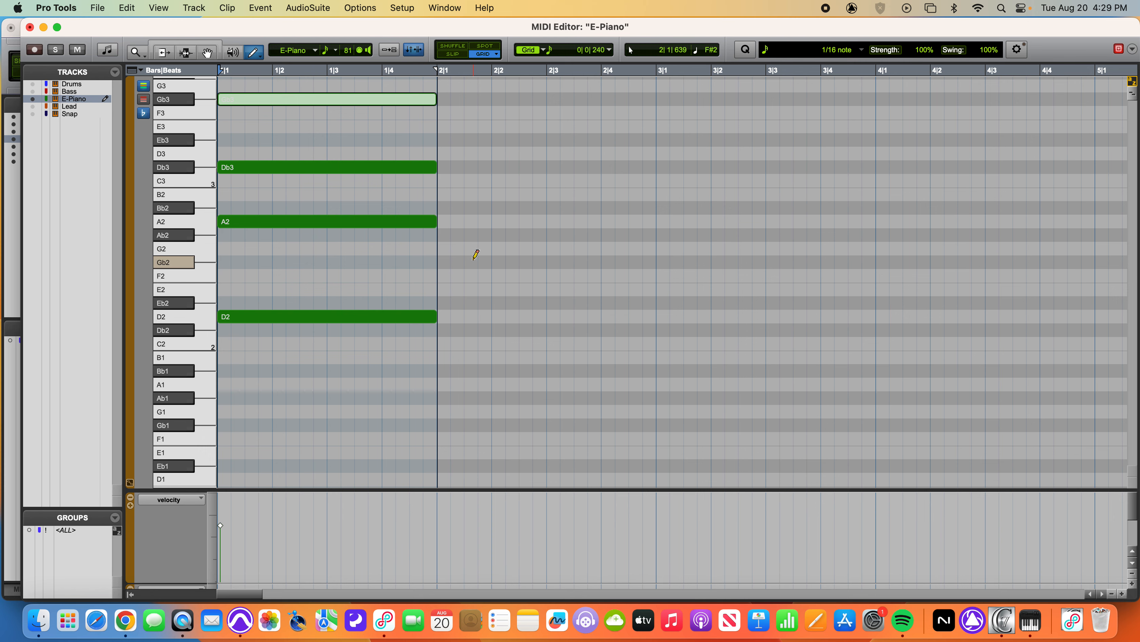
Draw full-bar notes A1, G2, C3 and E3 in bar 2 of the E-Piano track and play the chord
{"action": "left_click_drag", "start_coordinate": [448, 381], "coordinate": [658, 383]}
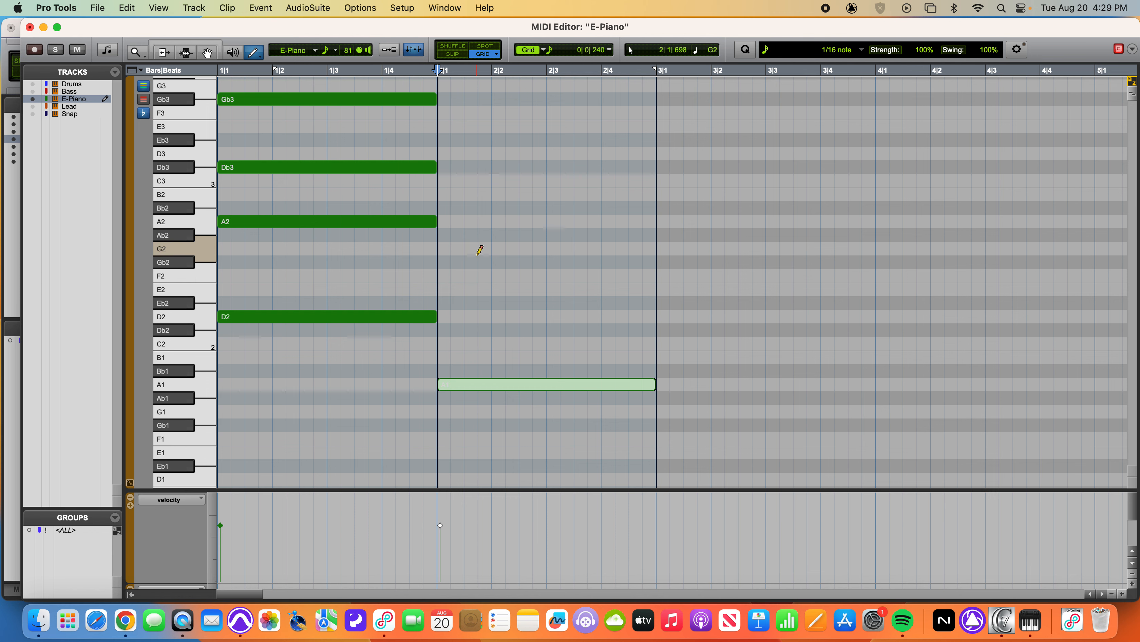
{"action": "left_click_drag", "start_coordinate": [447, 246], "coordinate": [652, 248]}
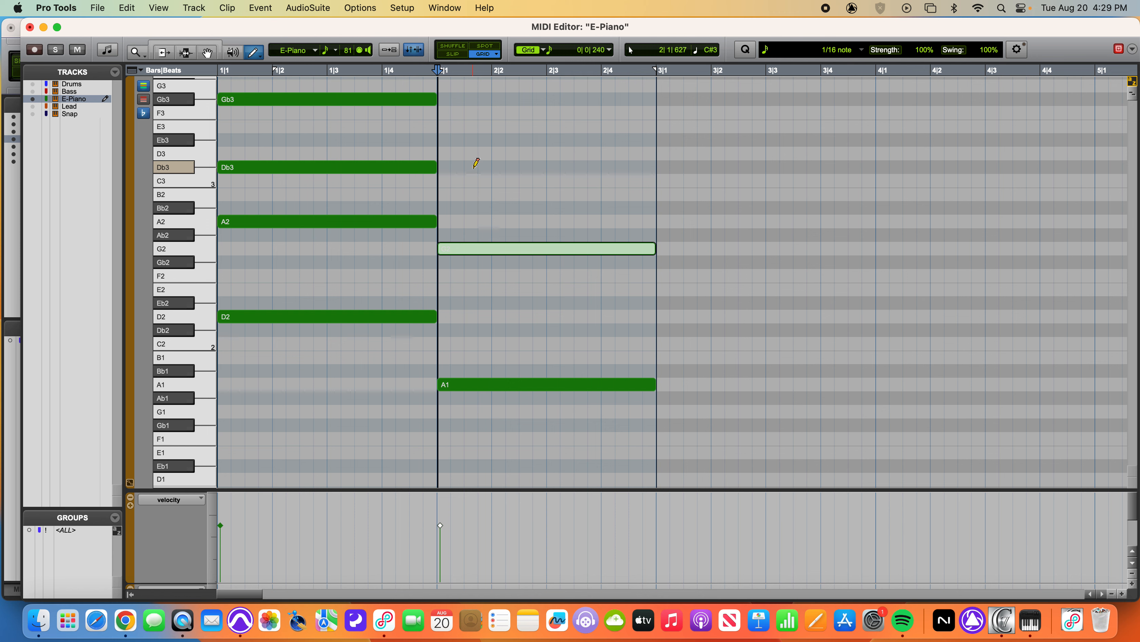
{"action": "left_click_drag", "start_coordinate": [441, 179], "coordinate": [651, 181]}
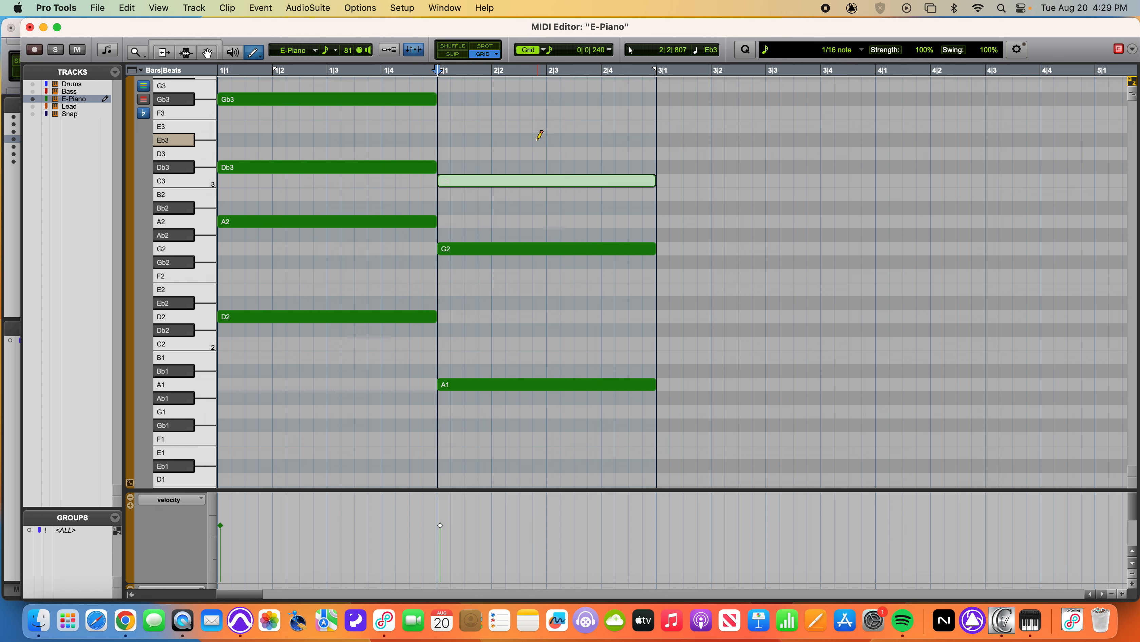
{"action": "left_click_drag", "start_coordinate": [452, 127], "coordinate": [650, 130]}
{"action": "key", "text": "space"}
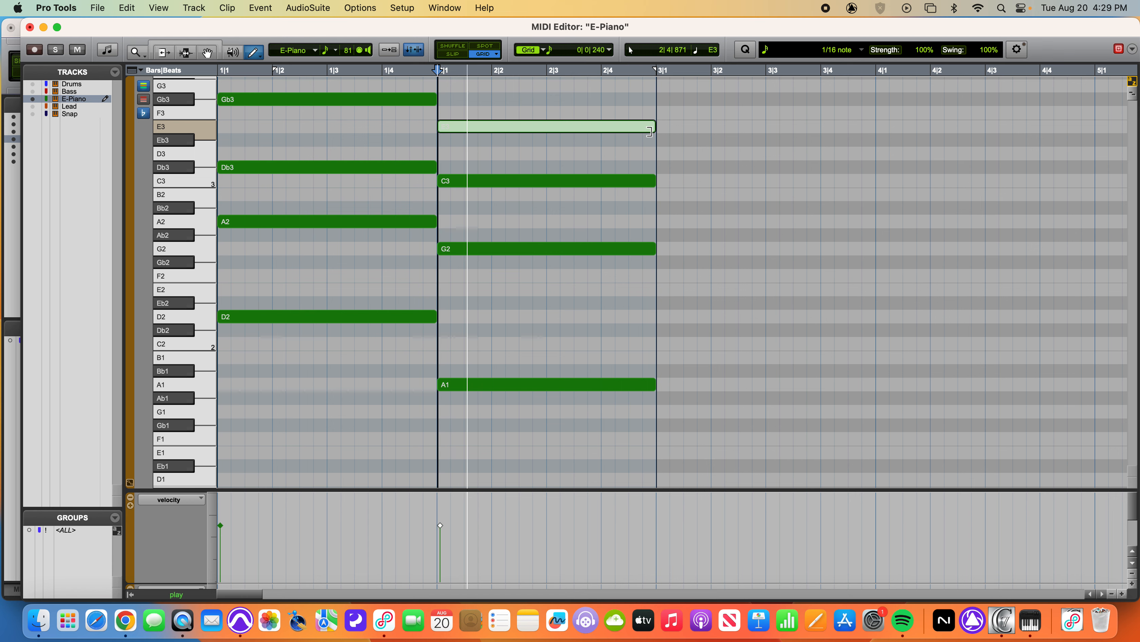
Draw full-bar notes G1, Gb2, B2 and D3 in bar 3 of the E-Piano track
{"action": "key", "text": "space"}
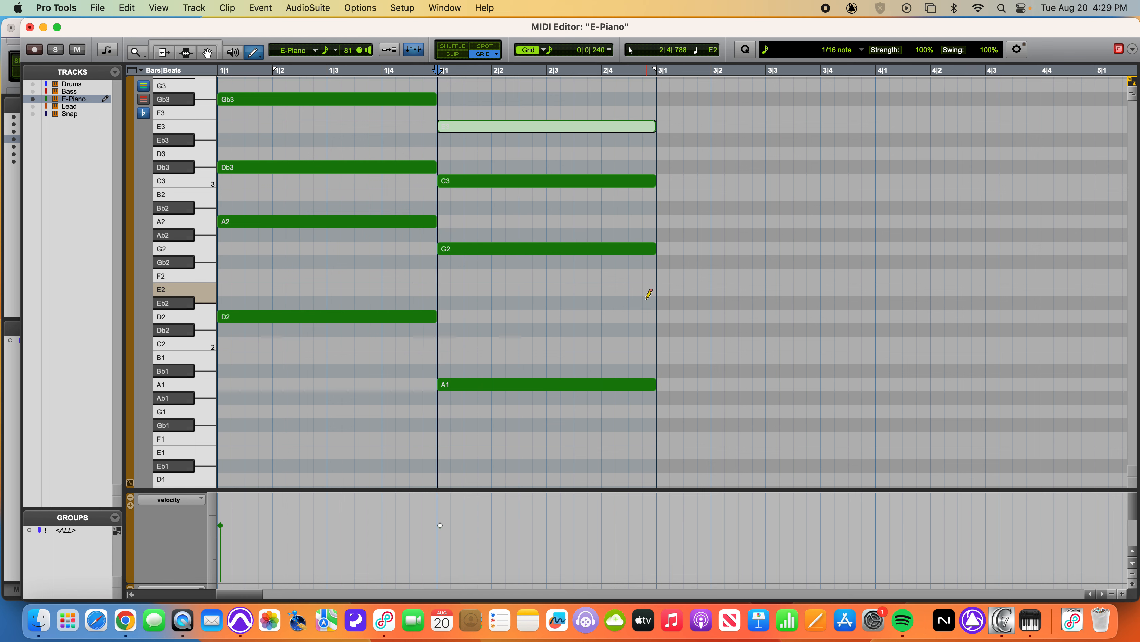
{"action": "scroll", "coordinate": [652, 293], "scroll_direction": "right", "scroll_amount": 5}
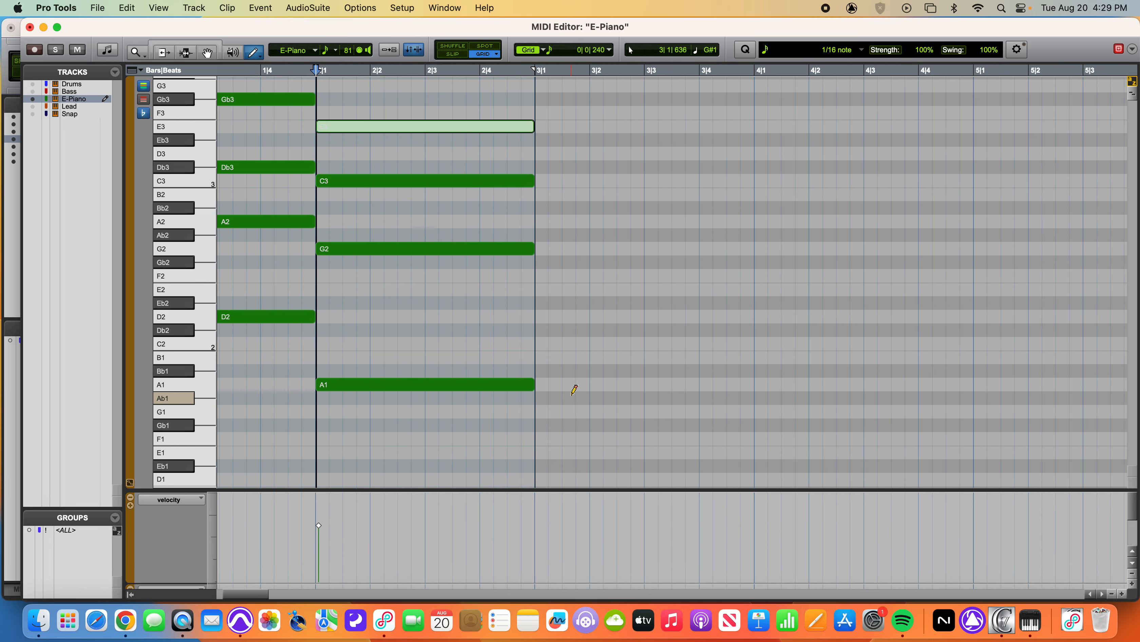
{"action": "left_click_drag", "start_coordinate": [545, 411], "coordinate": [748, 413]}
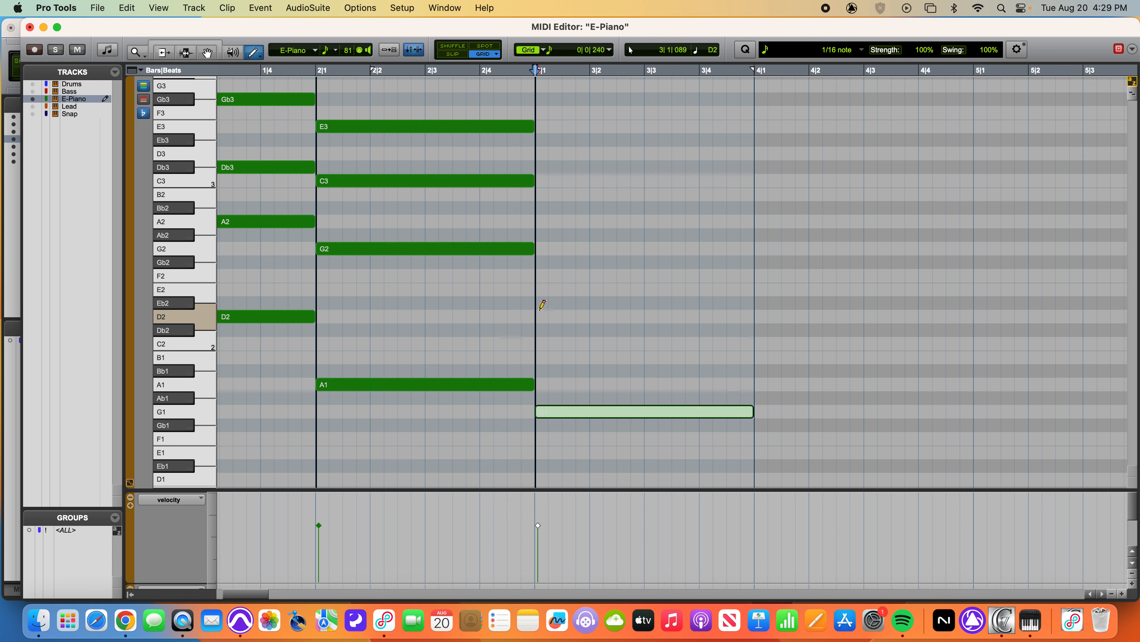
{"action": "mouse_move", "coordinate": [541, 262]}
{"action": "left_mouse_down"}
{"action": "mouse_move", "coordinate": [755, 263]}
{"action": "mouse_move", "coordinate": [721, 269]}
{"action": "left_mouse_up"}
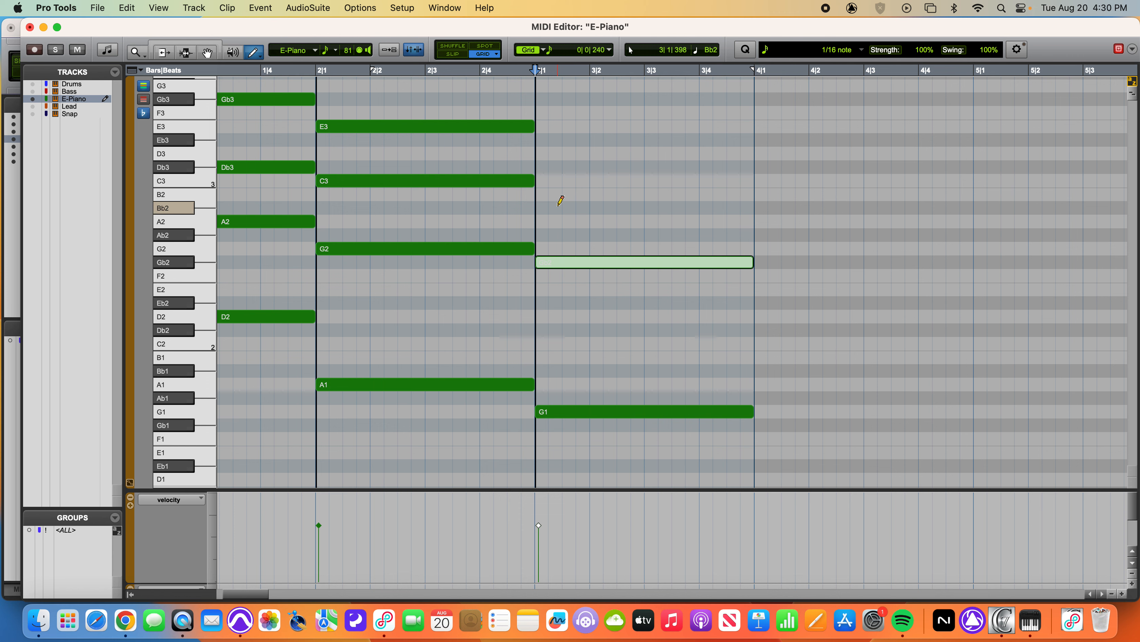
{"action": "left_click_drag", "start_coordinate": [550, 192], "coordinate": [758, 192]}
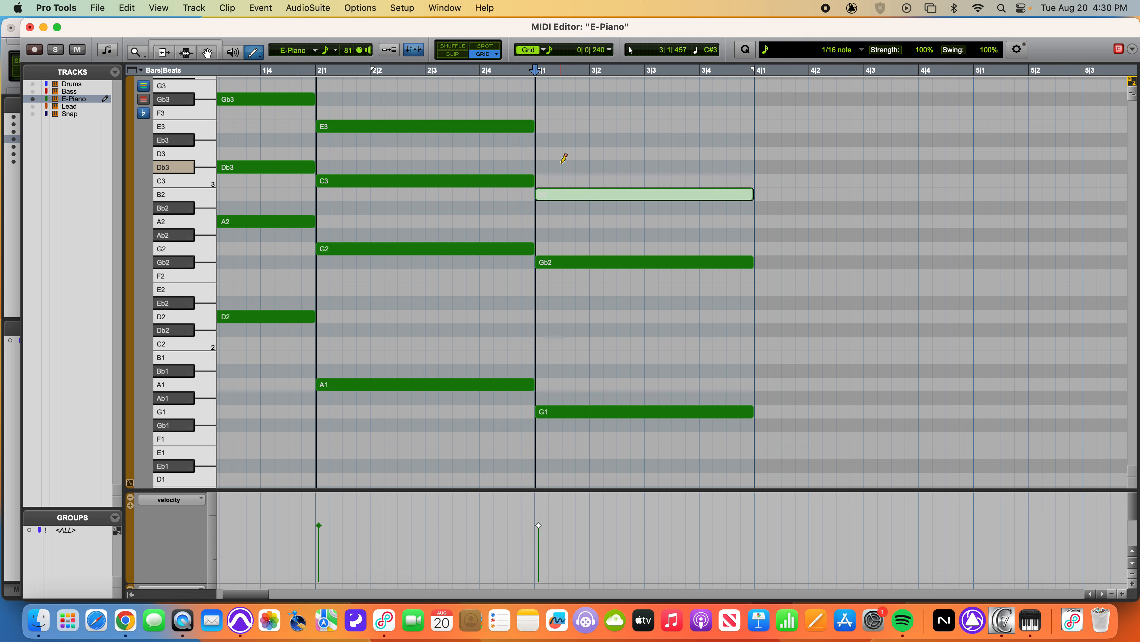
{"action": "left_click_drag", "start_coordinate": [543, 153], "coordinate": [756, 153]}
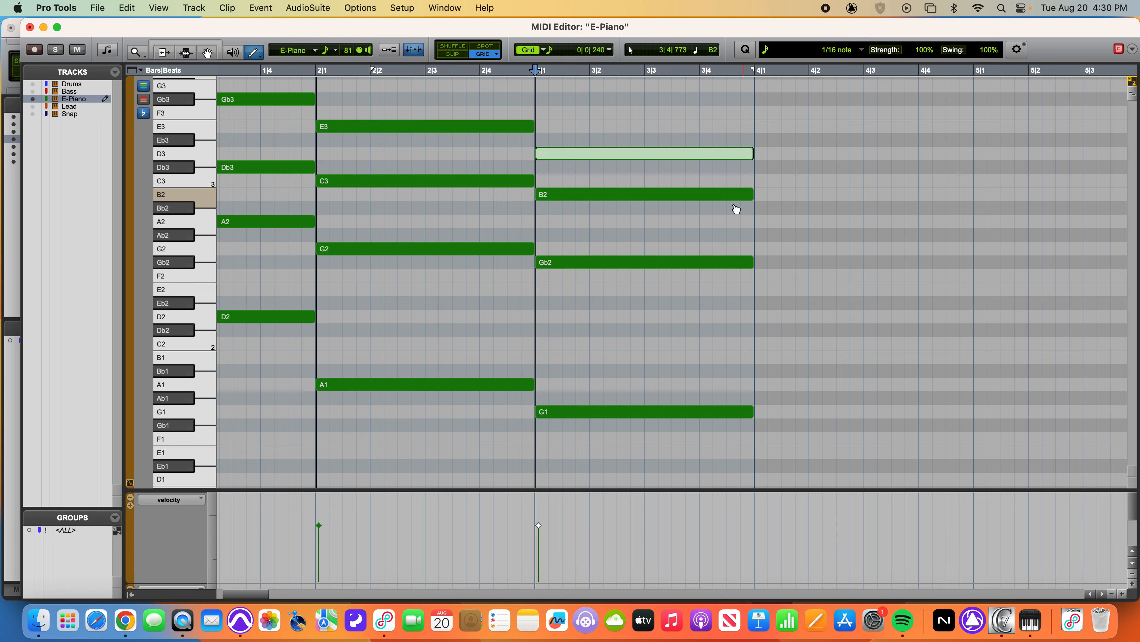
Build the bar 4 chord by drawing a full-bar Bb1 and copying it up to A2, D3 and F3
{"action": "scroll", "coordinate": [743, 300], "scroll_direction": "right", "scroll_amount": 3}
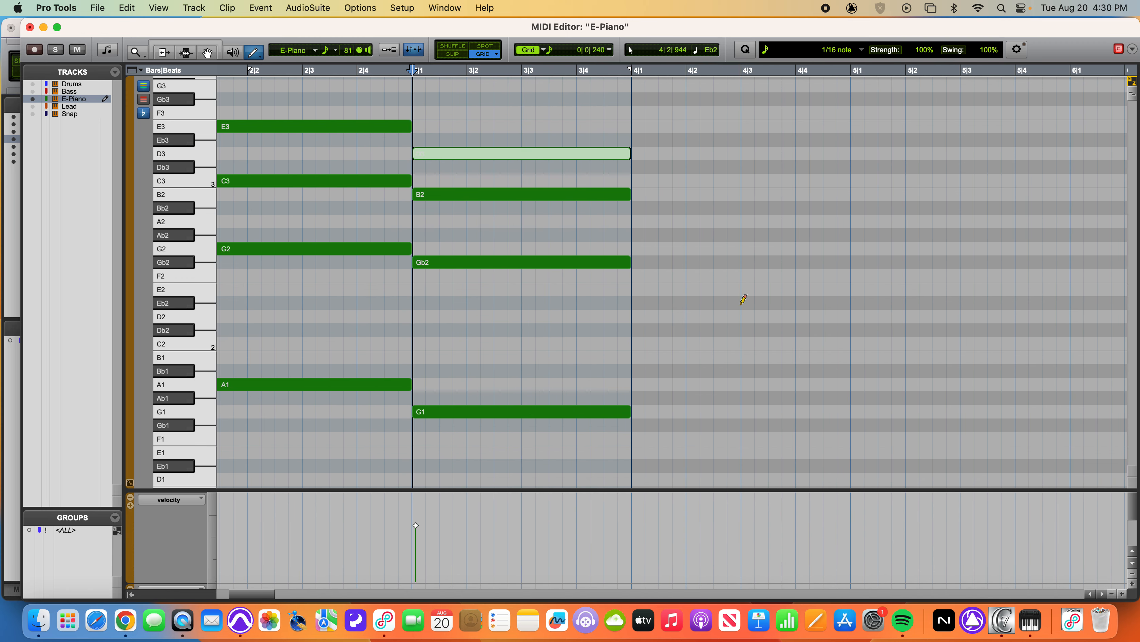
{"action": "scroll", "coordinate": [743, 299], "scroll_direction": "right", "scroll_amount": 2}
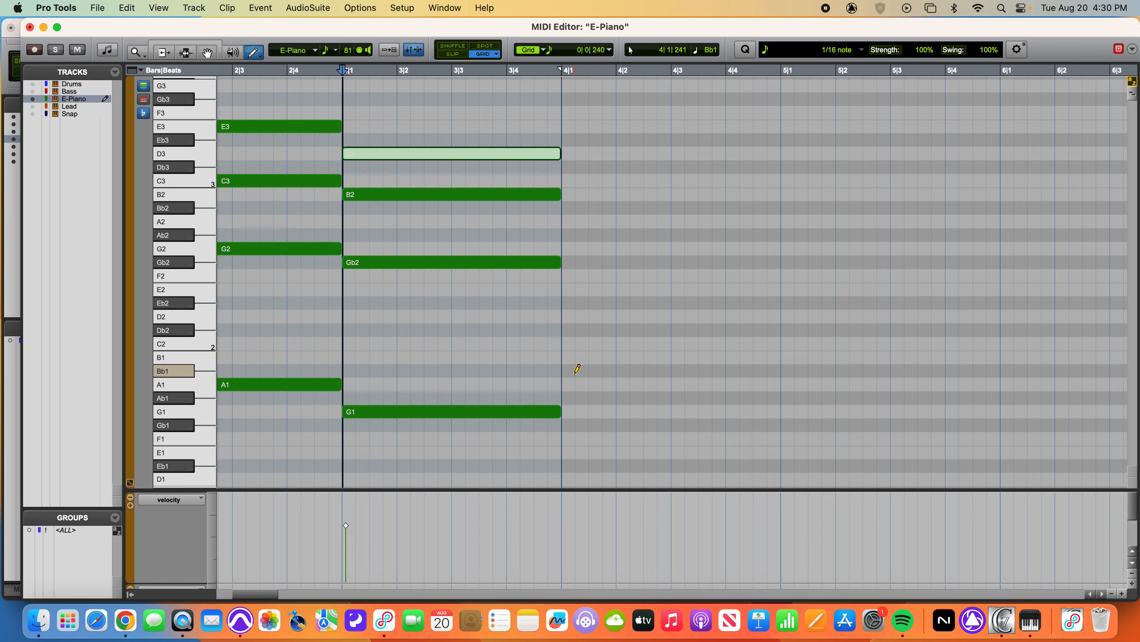
{"action": "left_click_drag", "start_coordinate": [575, 372], "coordinate": [781, 371]}
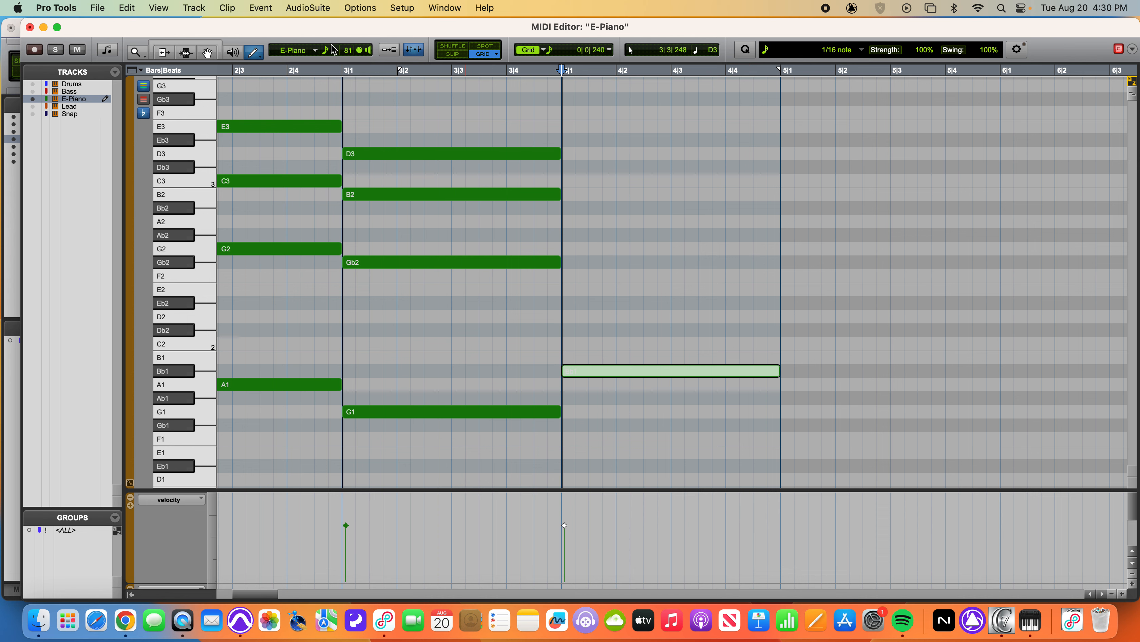
{"action": "left_click", "coordinate": [203, 45]}
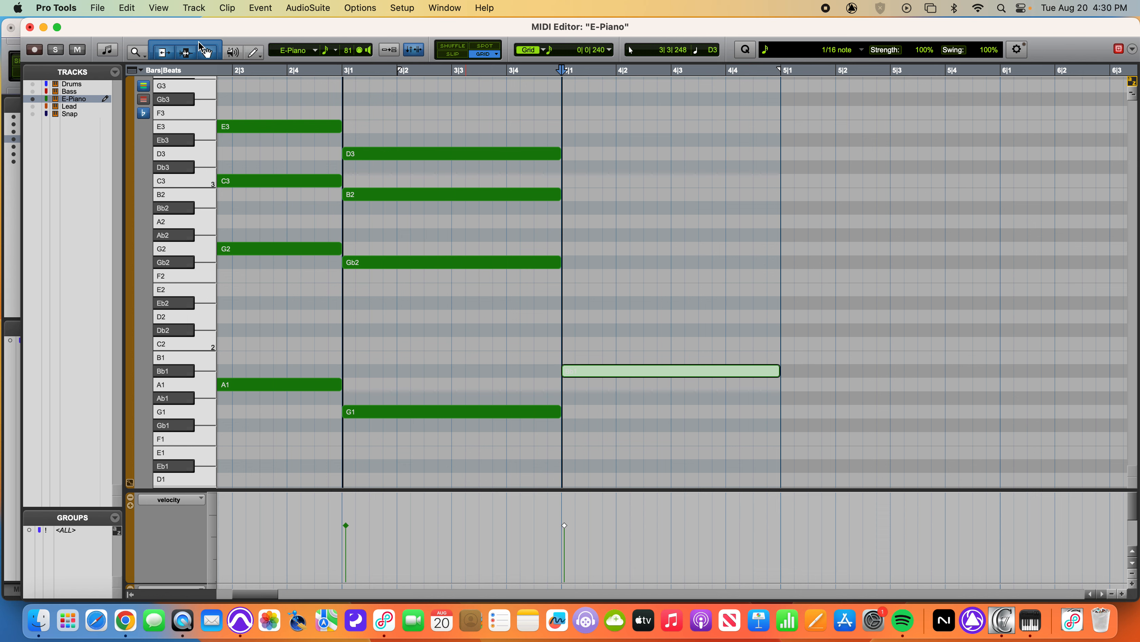
{"action": "left_click", "coordinate": [674, 351]}
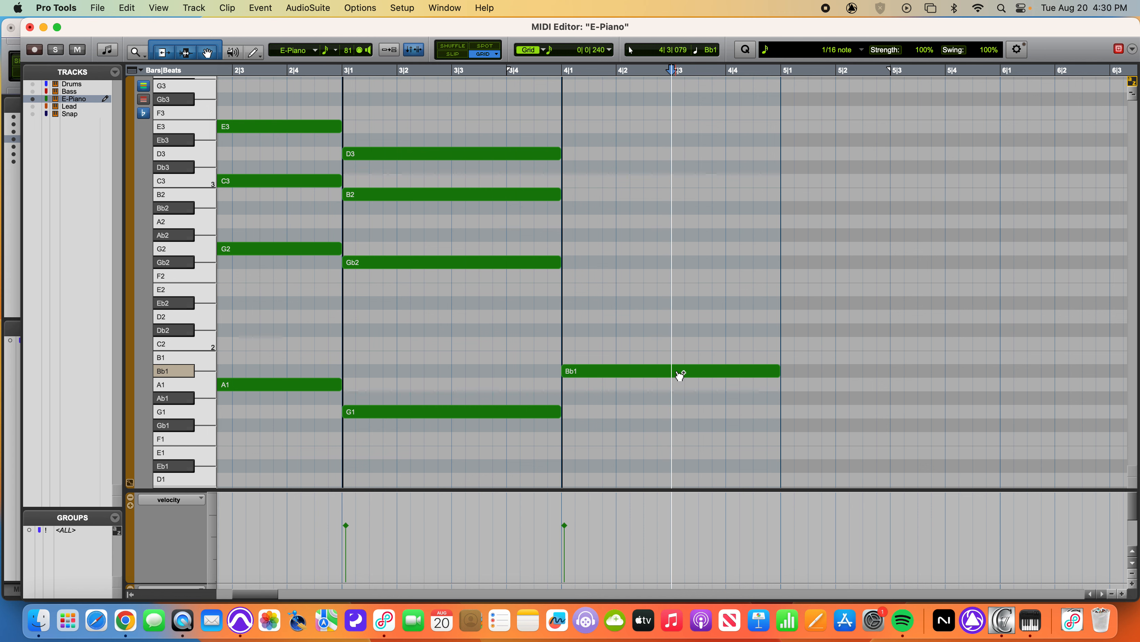
{"action": "left_click", "coordinate": [643, 373]}
{"action": "left_click_drag", "start_coordinate": [643, 373], "coordinate": [627, 225]}
{"action": "left_click_drag", "start_coordinate": [627, 224], "coordinate": [631, 121]}
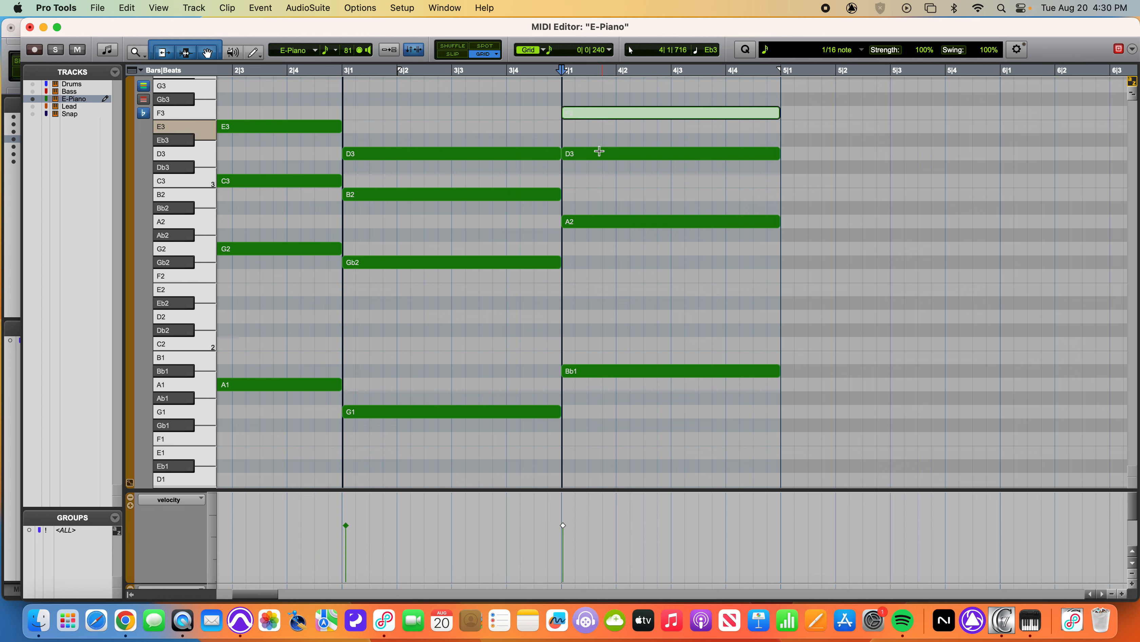
Play the four-bar E-Piano chord progression from the start of the session
{"action": "key", "text": "super+bracketleft"}
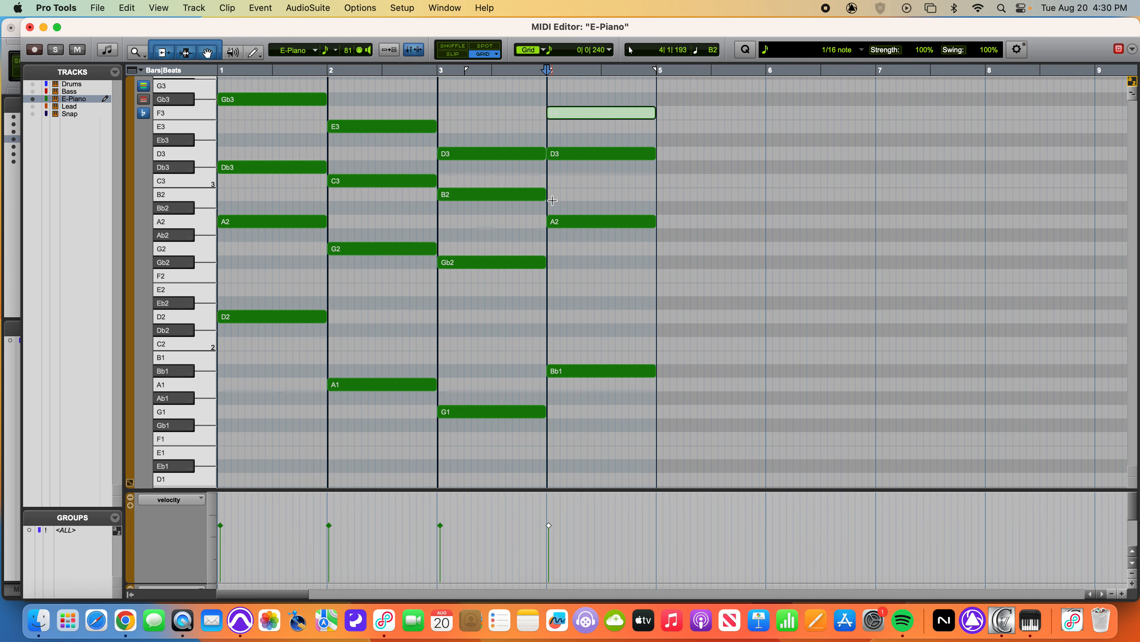
{"action": "key", "text": "Return"}
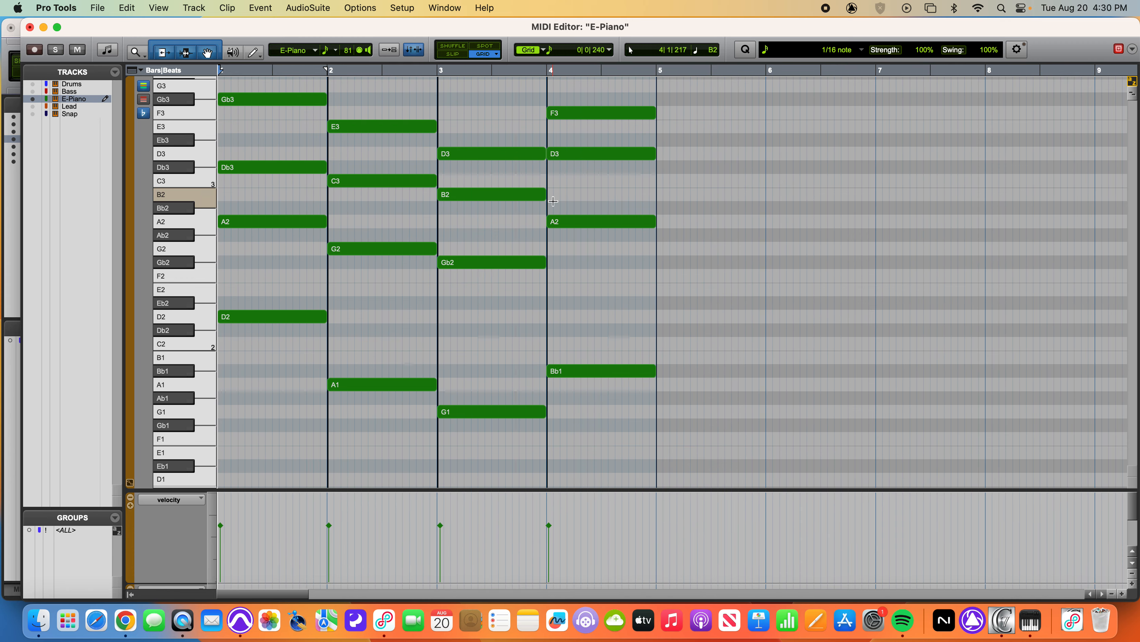
{"action": "key", "text": "space"}
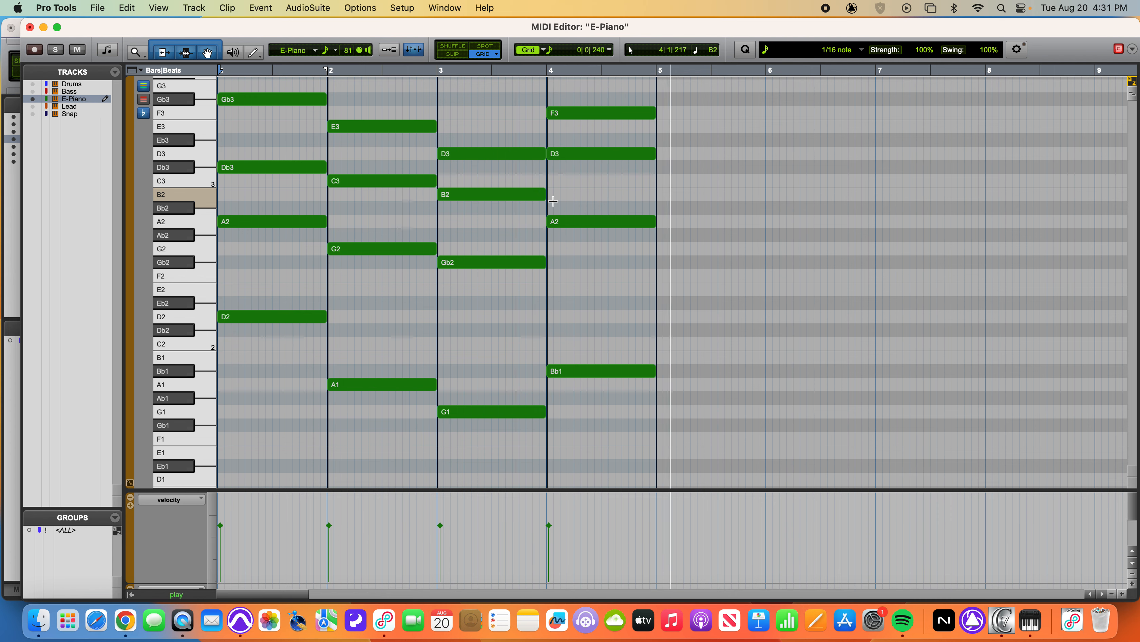
{"action": "key", "text": "space"}
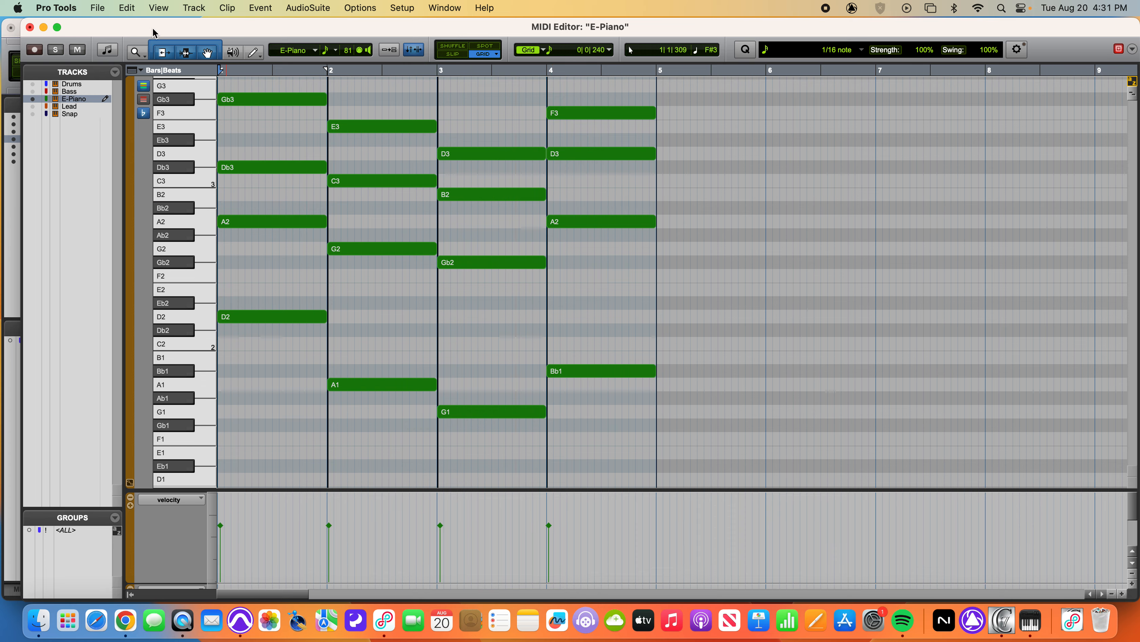
Close the MIDI Editor and enlarge the four E-Piano clips in the Edit window timeline
{"action": "left_click", "coordinate": [29, 28]}
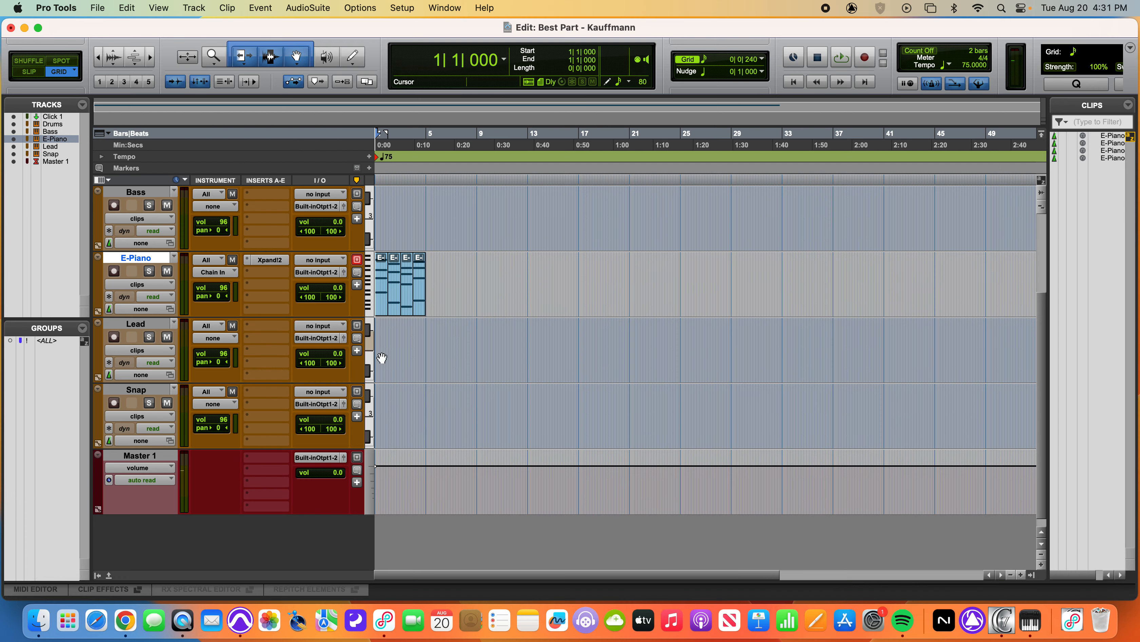
{"action": "left_click", "coordinate": [394, 315]}
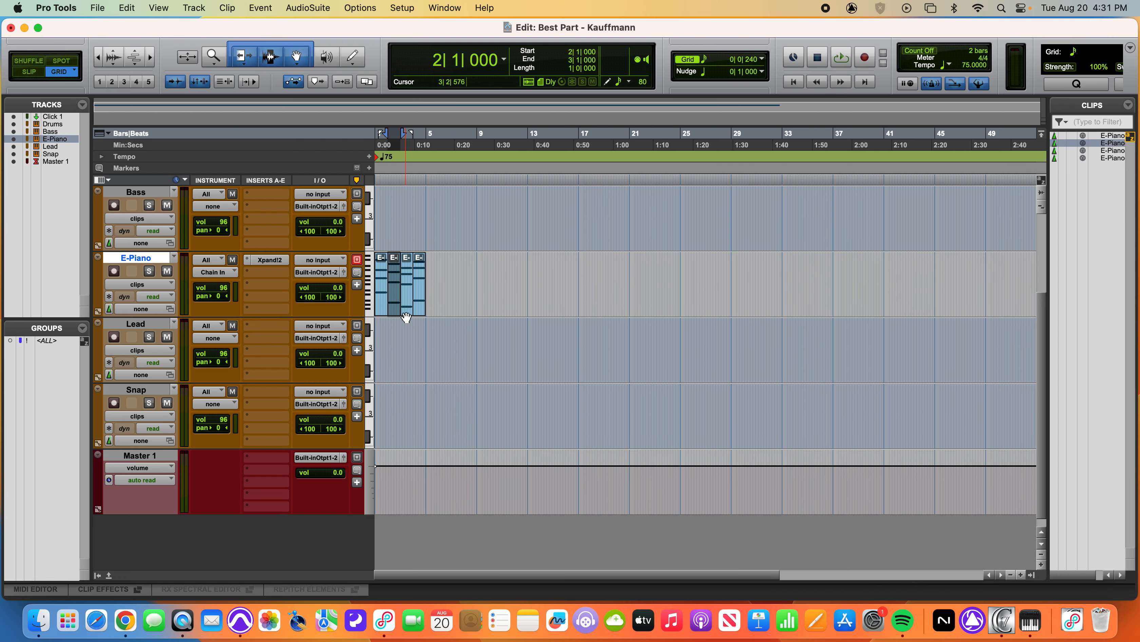
{"action": "left_click", "coordinate": [407, 314]}
{"action": "left_click", "coordinate": [421, 314]}
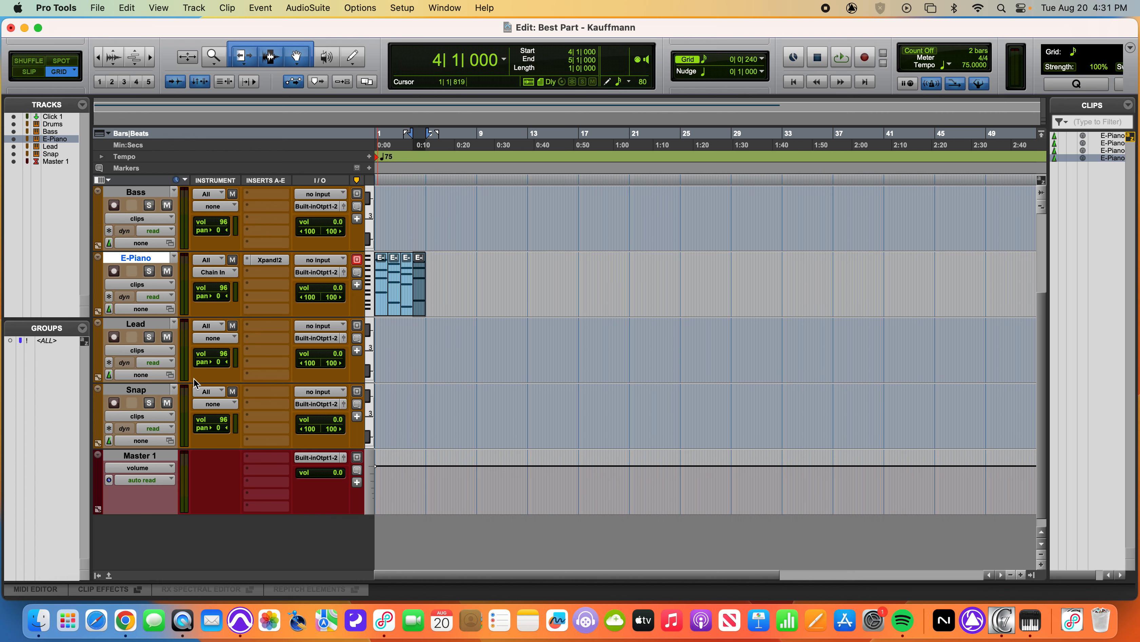
{"action": "key", "text": "super+bracketright"}
{"action": "key", "text": "super+bracketright"}
{"action": "key", "text": "super+bracketright"}
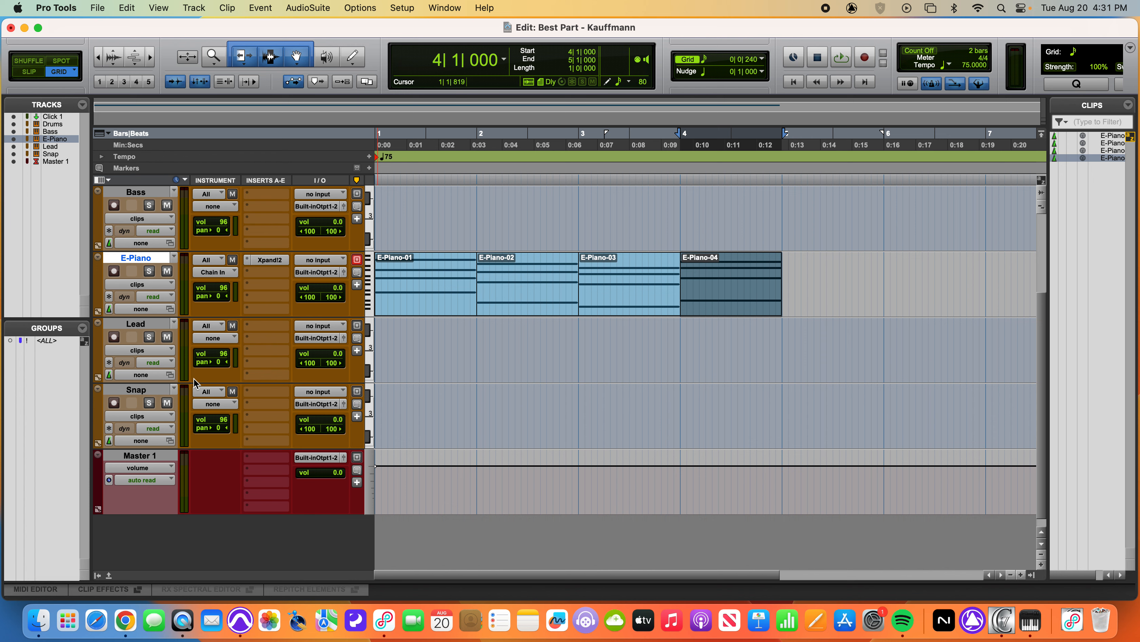
Rename the E-Piano clip in bar 1 as D Maj 7
{"action": "left_click", "coordinate": [442, 312]}
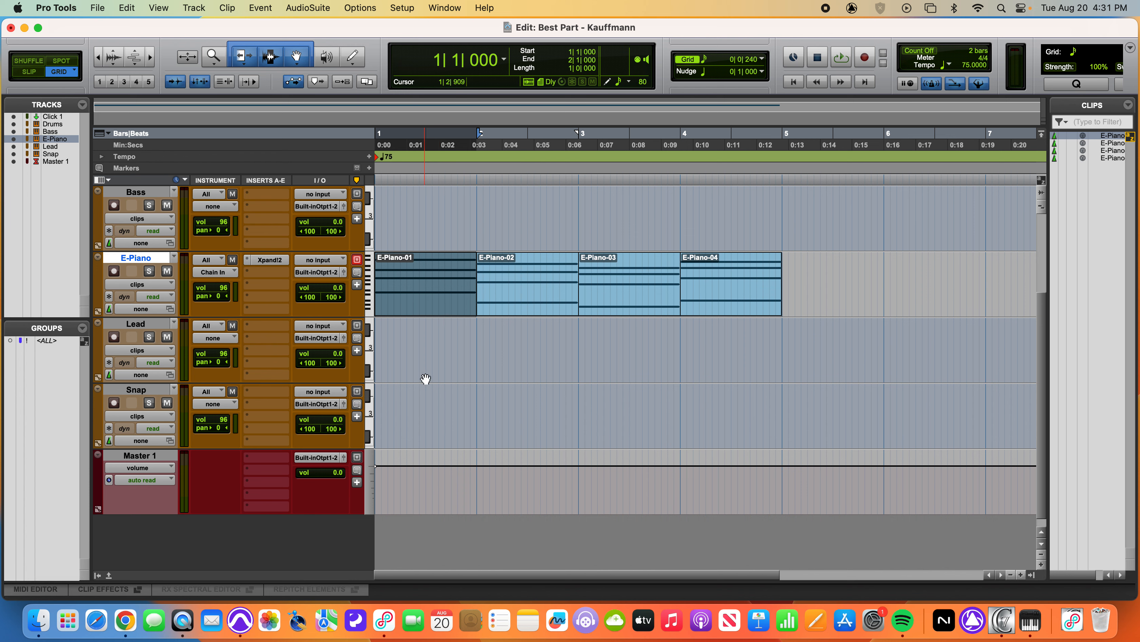
{"action": "left_click", "coordinate": [296, 58]}
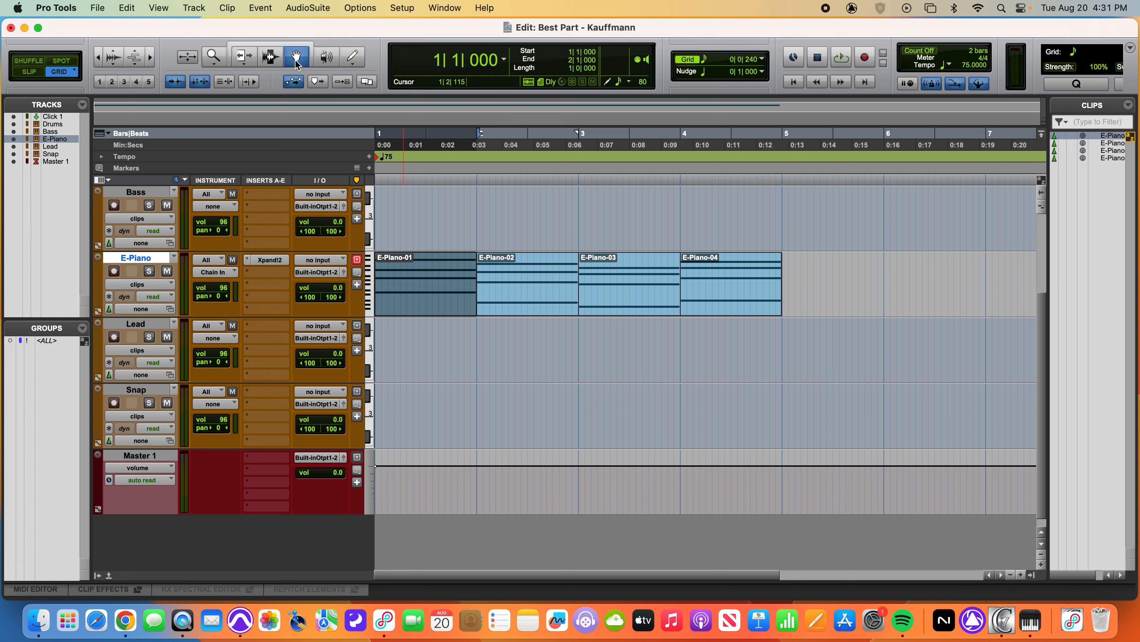
{"action": "left_click", "coordinate": [437, 237]}
{"action": "left_click", "coordinate": [433, 285]}
{"action": "double_click", "coordinate": [1118, 138]}
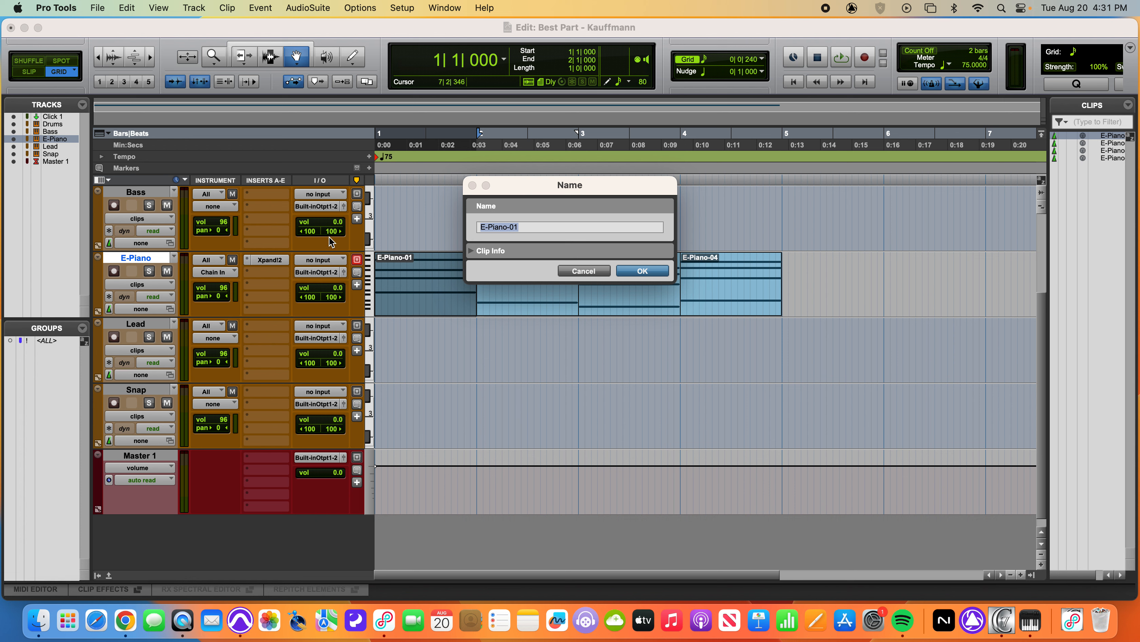
{"action": "type", "text": "D Maj 7"}
{"action": "key", "text": "Return"}
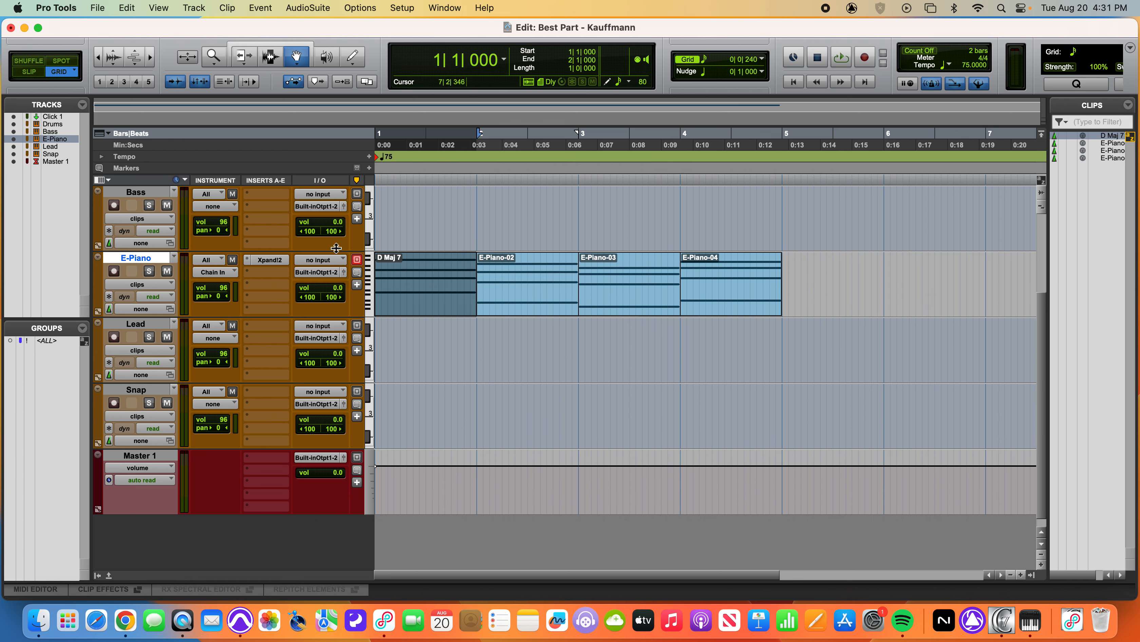
Rename the E-Piano clip in bar 2 as AM 7 and the one in bar 3 as G Maj 7
{"action": "left_click", "coordinate": [518, 306]}
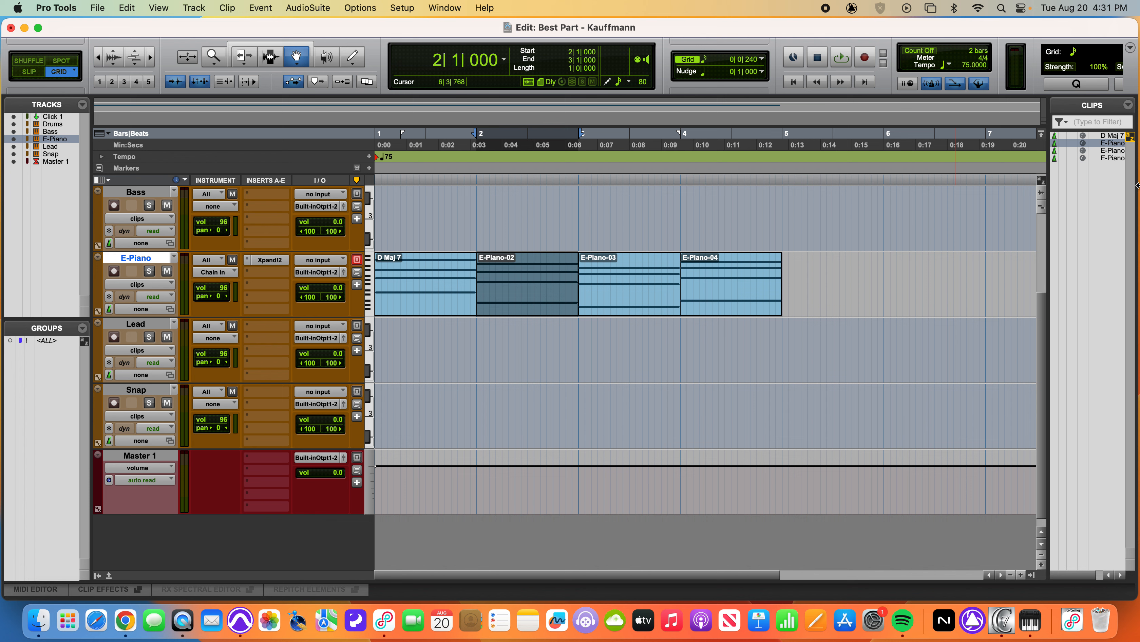
{"action": "double_click", "coordinate": [1113, 144]}
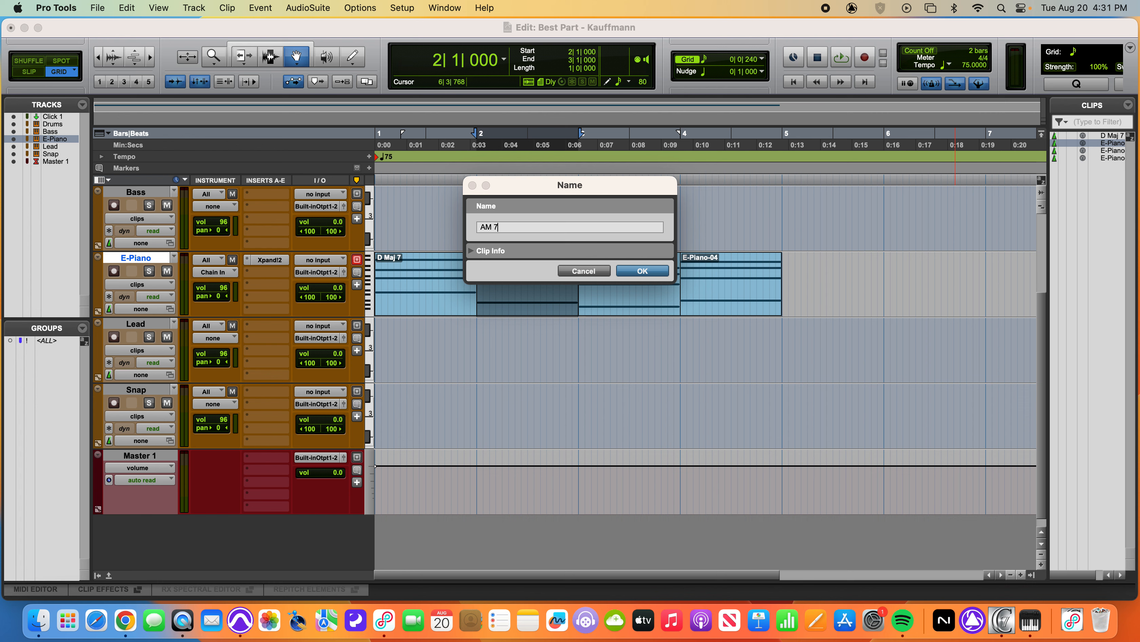
{"action": "key", "text": "Return"}
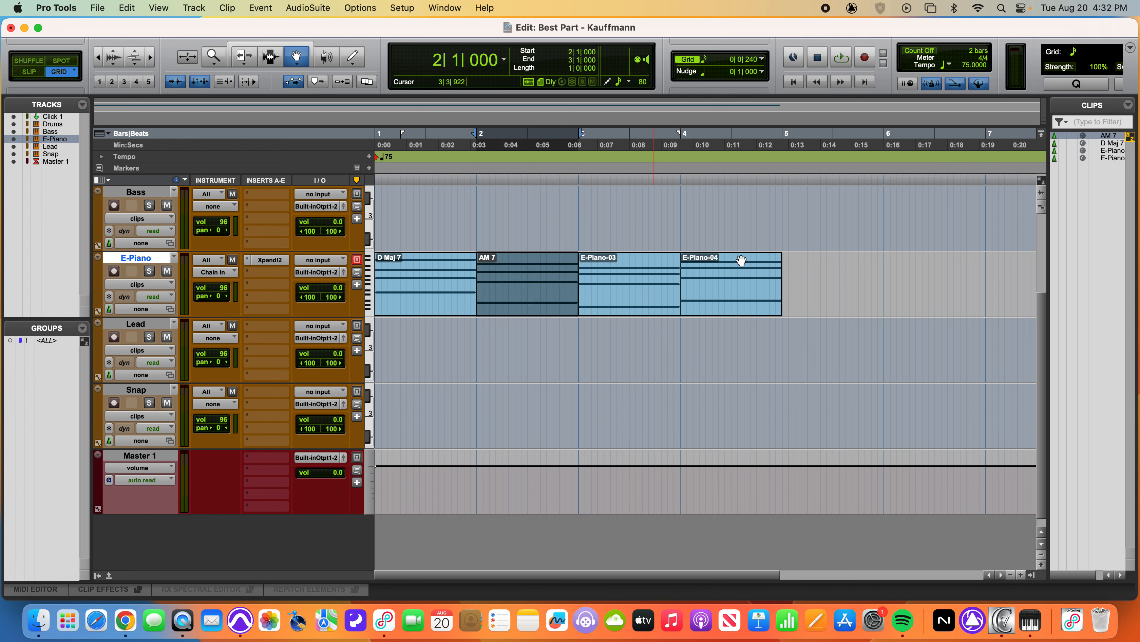
{"action": "double_click", "coordinate": [1114, 152]}
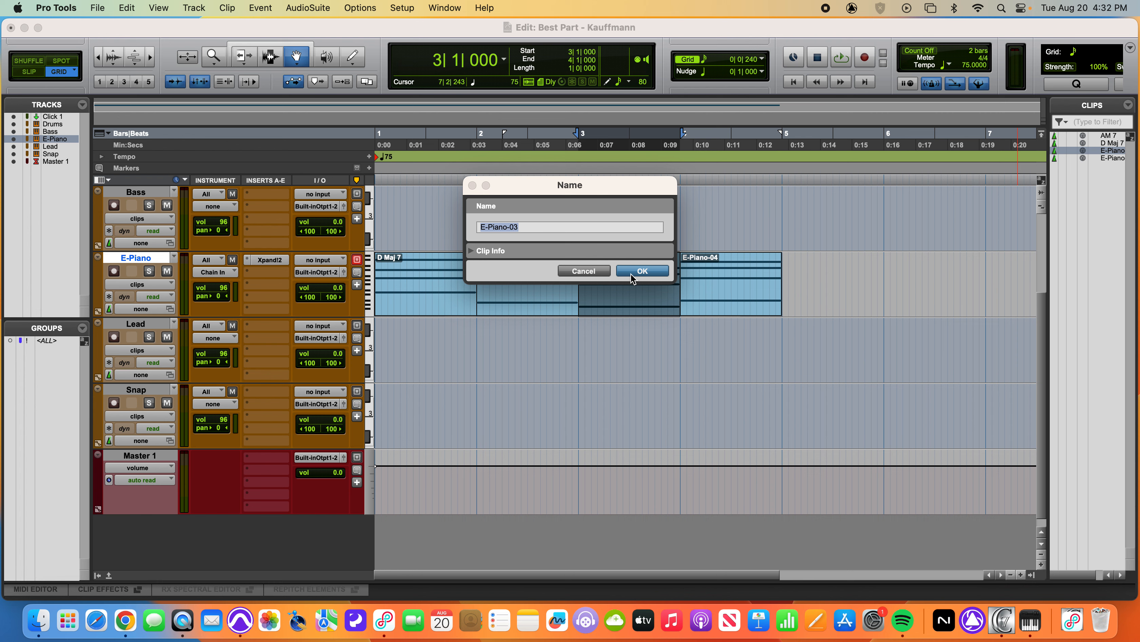
{"action": "type", "text": "G Maj 7"}
{"action": "key", "text": "Return"}
Rename the E-Piano clip in bar 4 as Bb Maj 7
{"action": "left_click", "coordinate": [772, 301]}
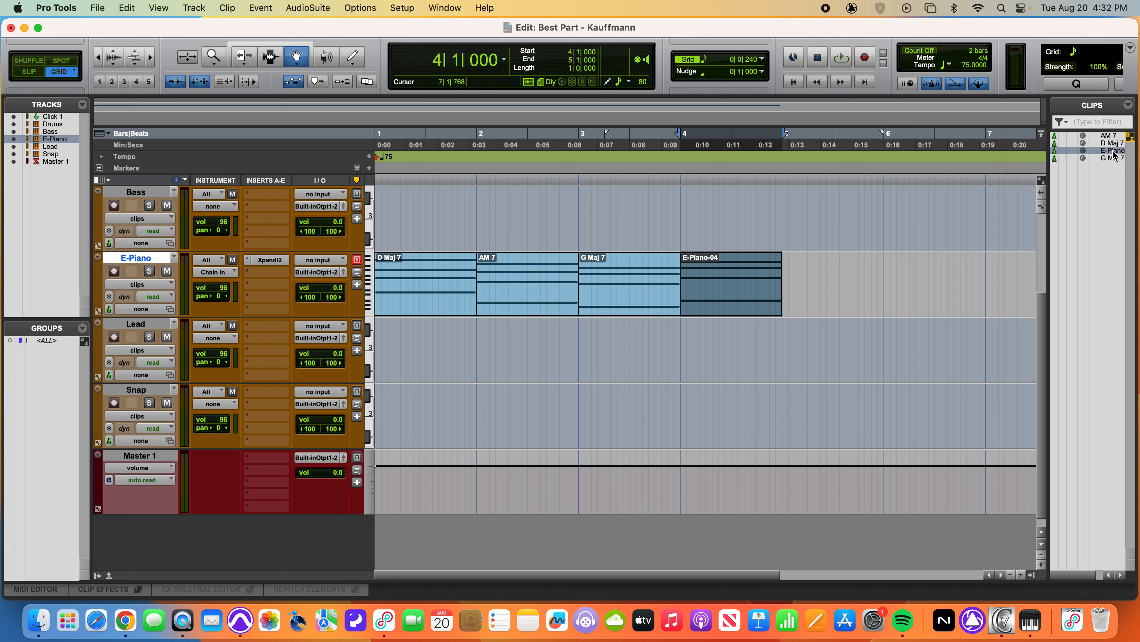
{"action": "key", "text": "super+shift+r"}
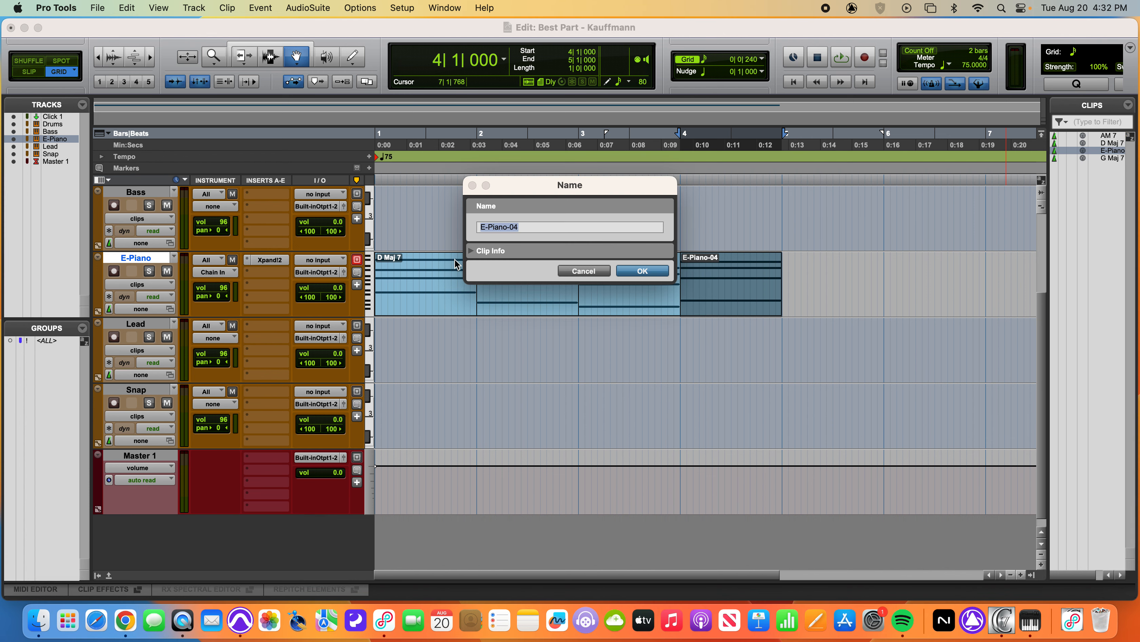
{"action": "type", "text": "Bb Maj 7"}
{"action": "key", "text": "Return"}
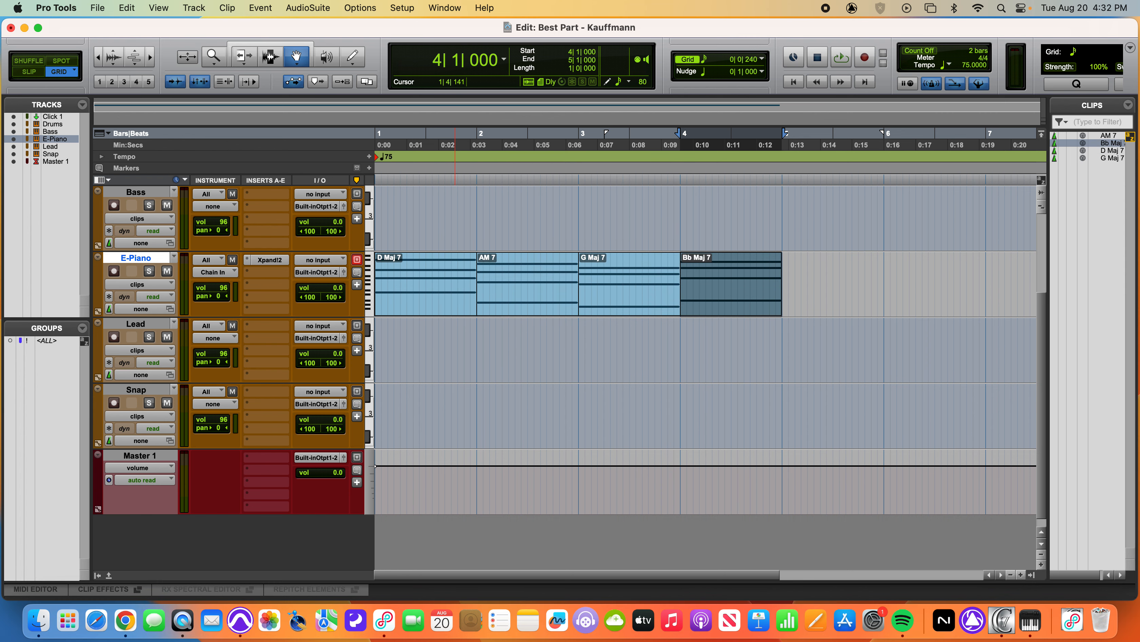
Select all four E-Piano clips and bounce them offline as an MP3, adding "- Keys" to the end of the file name
{"action": "left_click", "coordinate": [428, 296], "text": "shift"}
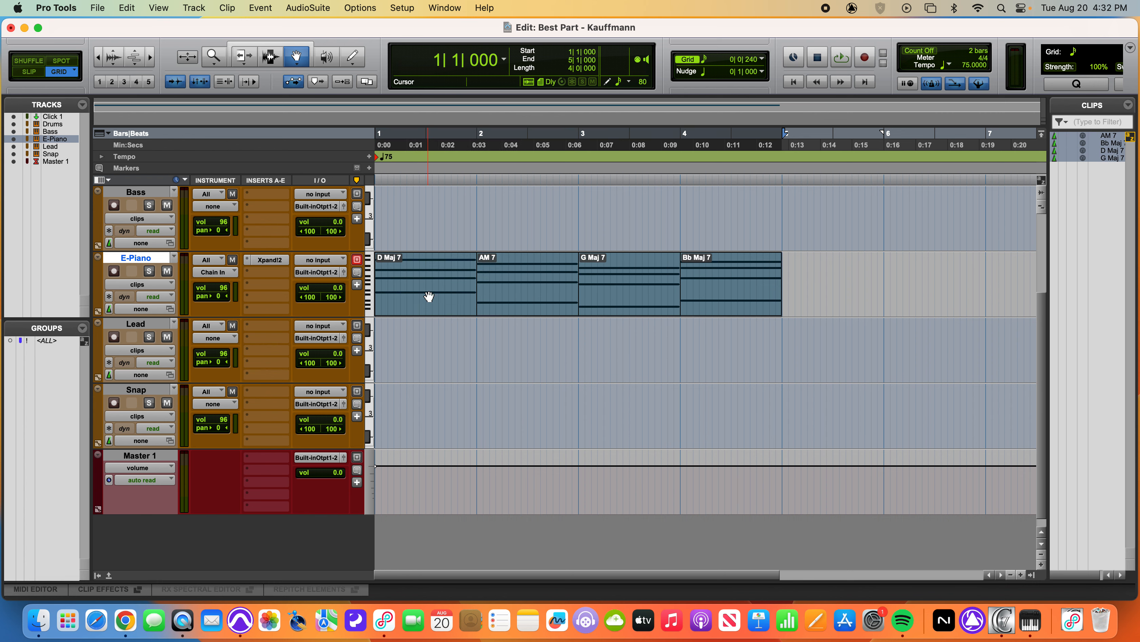
{"action": "left_click", "coordinate": [98, 8]}
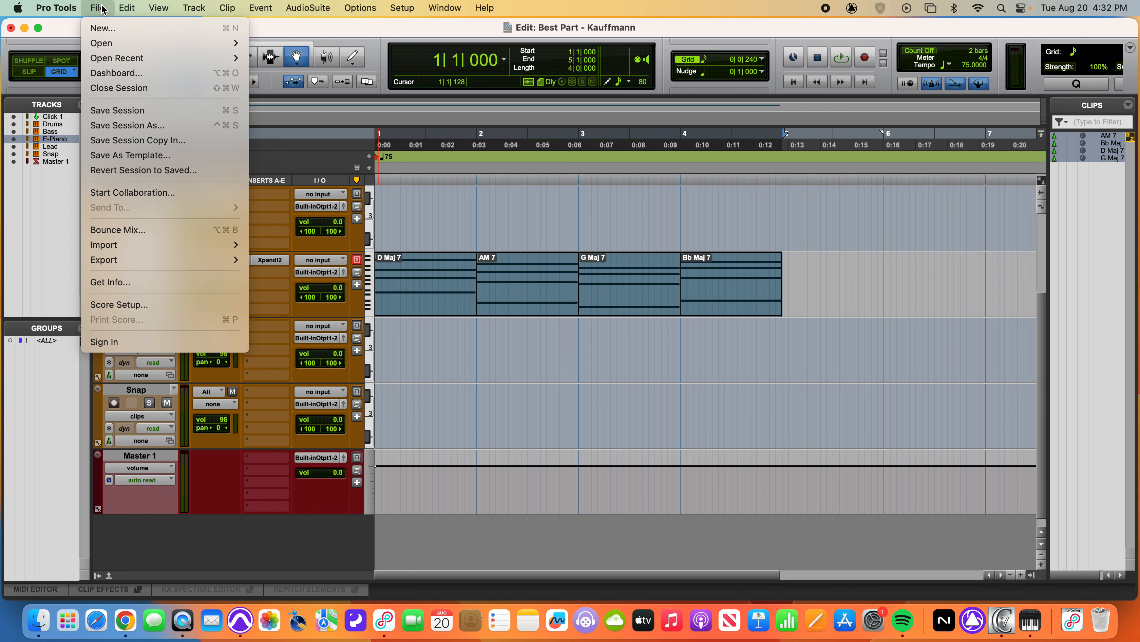
{"action": "left_click", "coordinate": [107, 230]}
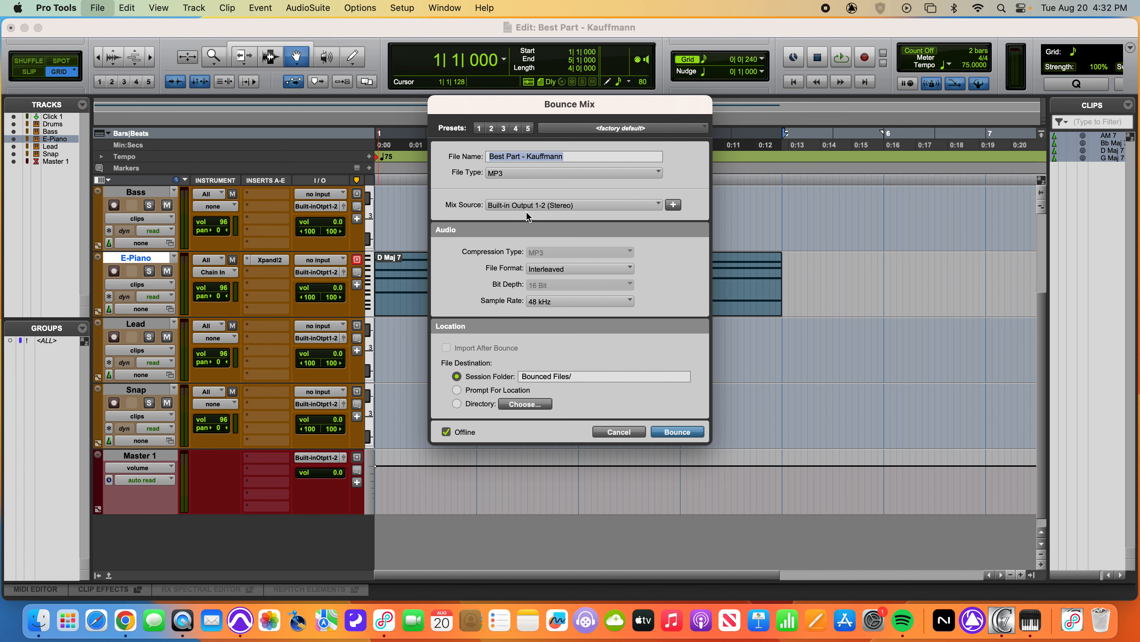
{"action": "left_click", "coordinate": [567, 157]}
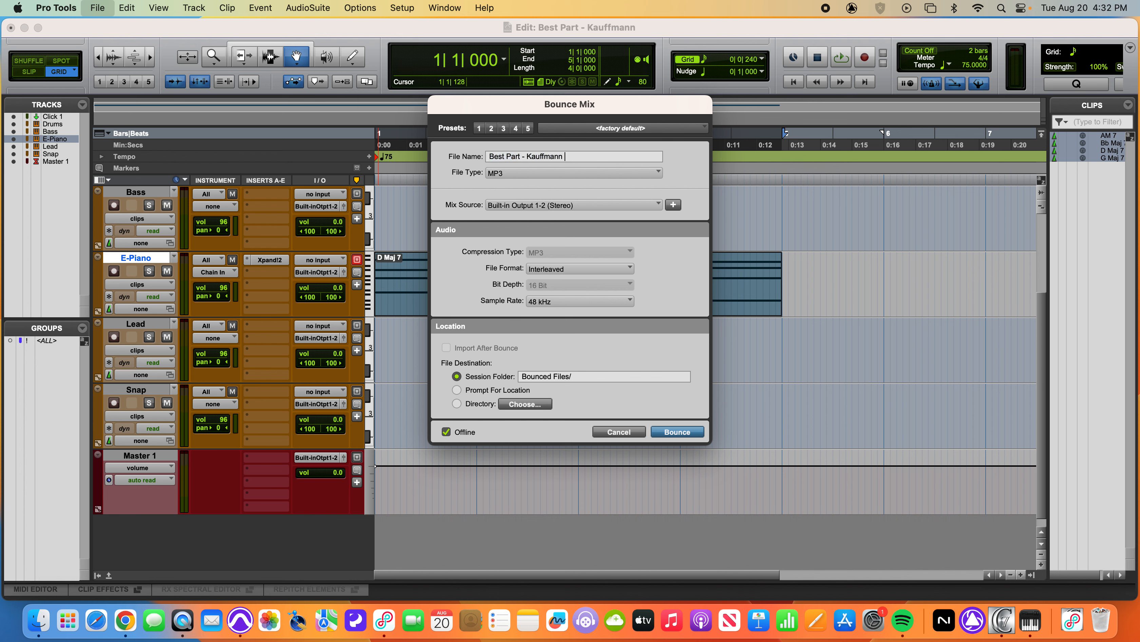
{"action": "type", "text": "- Keys"}
{"action": "left_click", "coordinate": [678, 432]}
{"action": "left_click", "coordinate": [718, 367]}
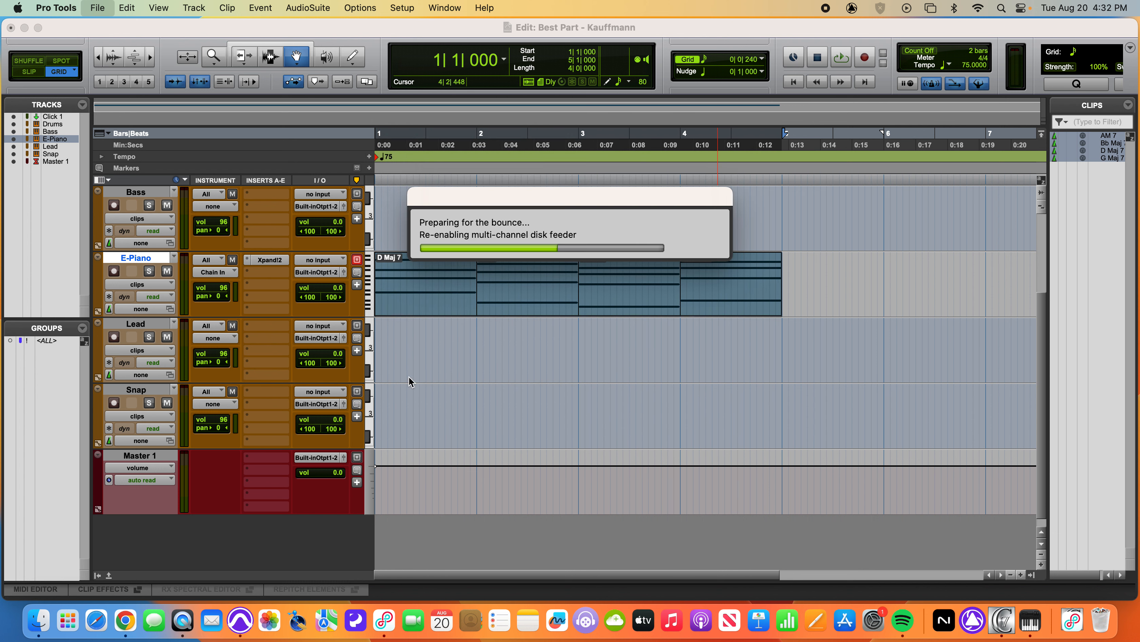